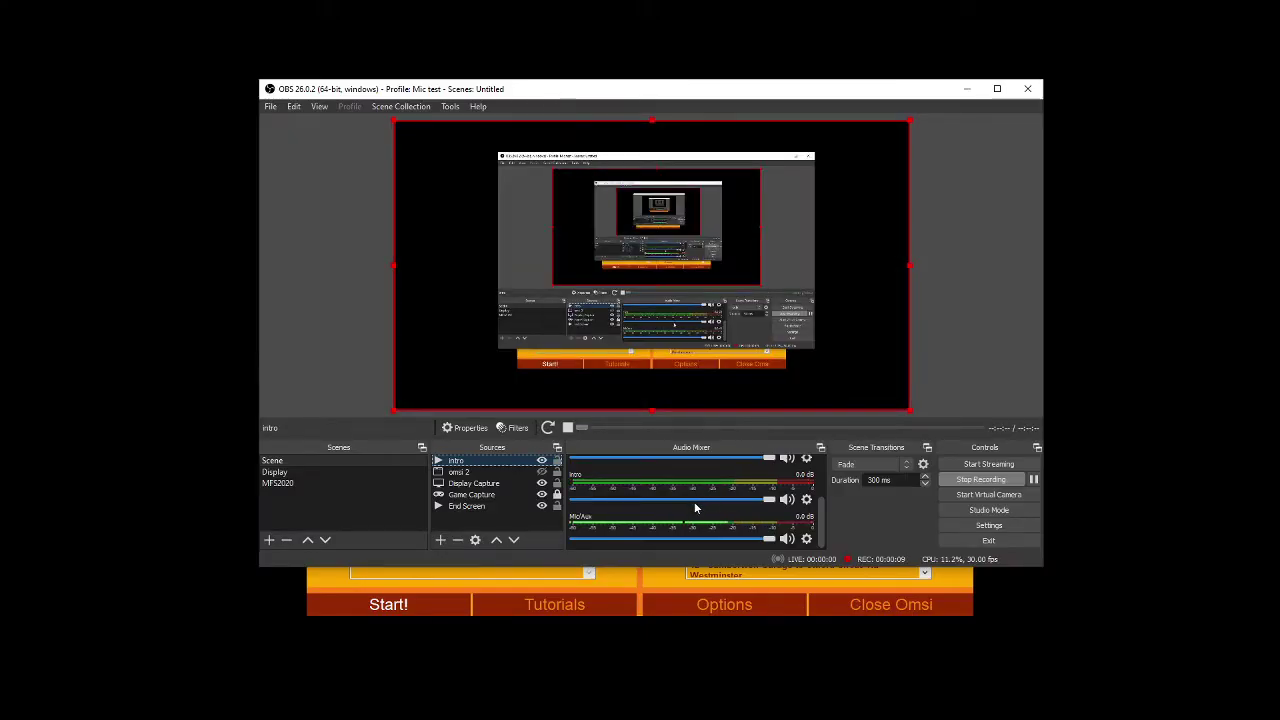
Open the game controller options in OMSI 2, refresh the connected controllers and select USB RACING WHEEL
click(967, 89)
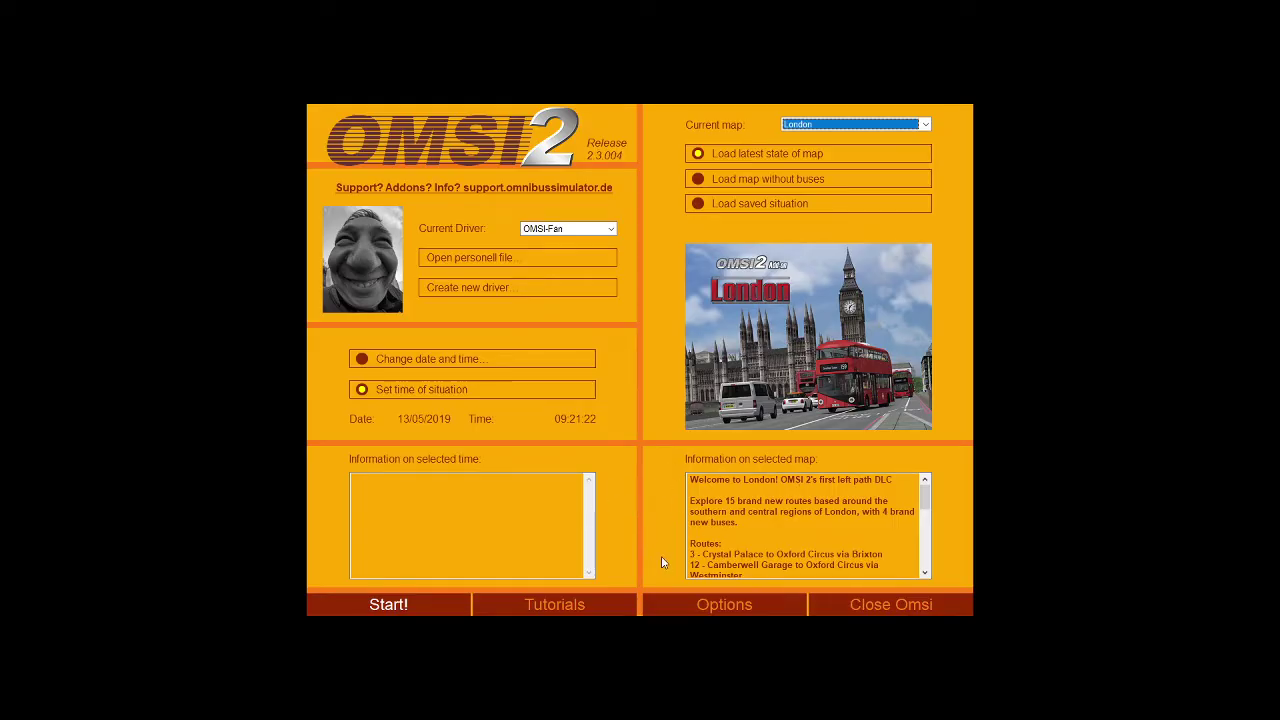
click(701, 617)
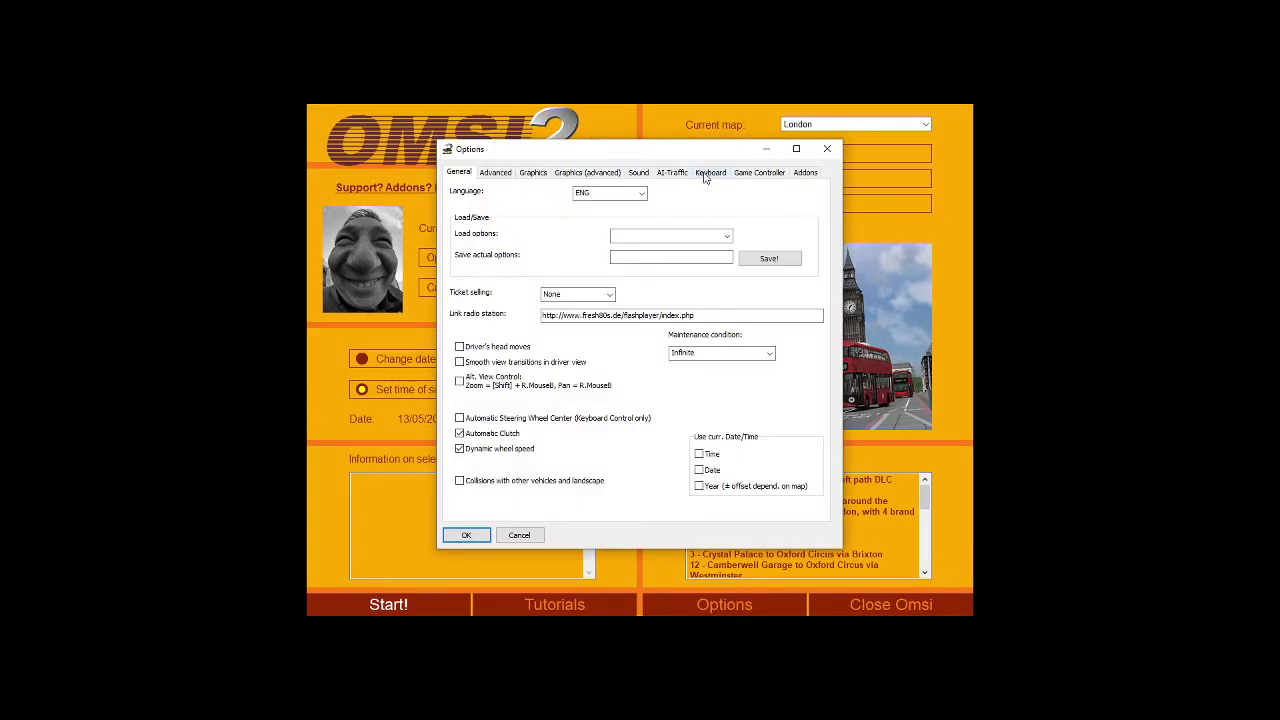
click(762, 174)
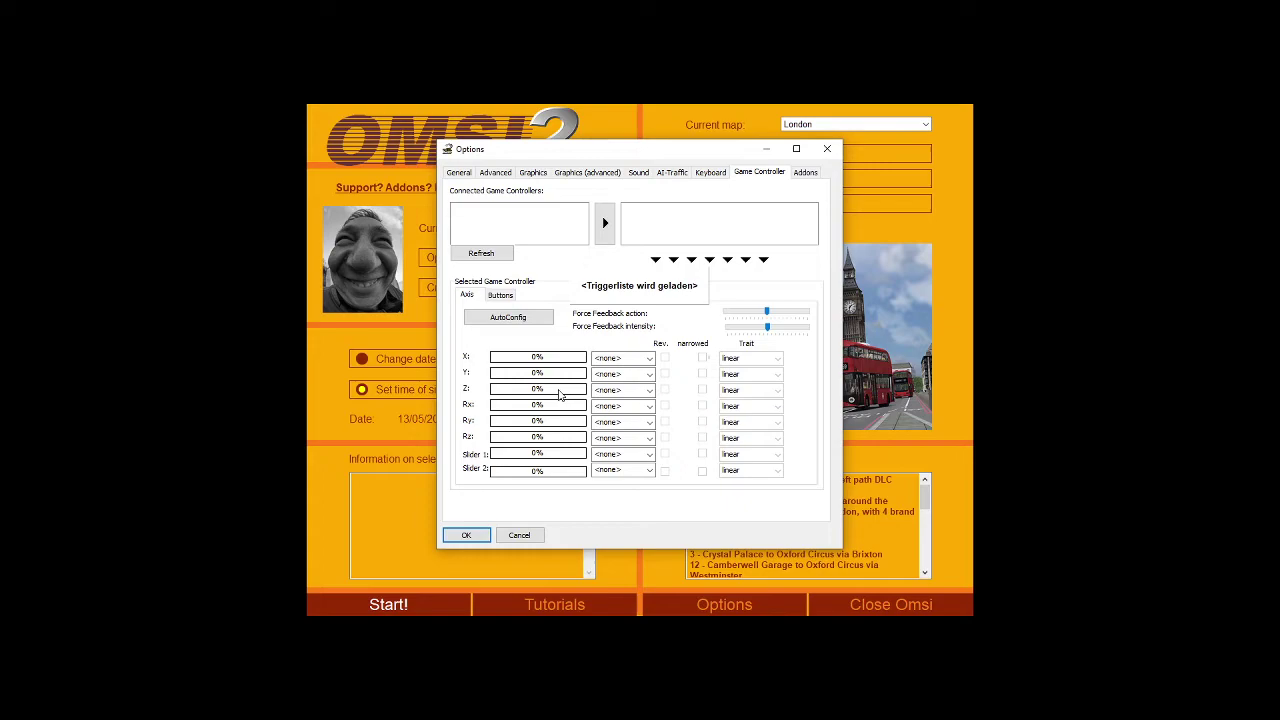
click(484, 254)
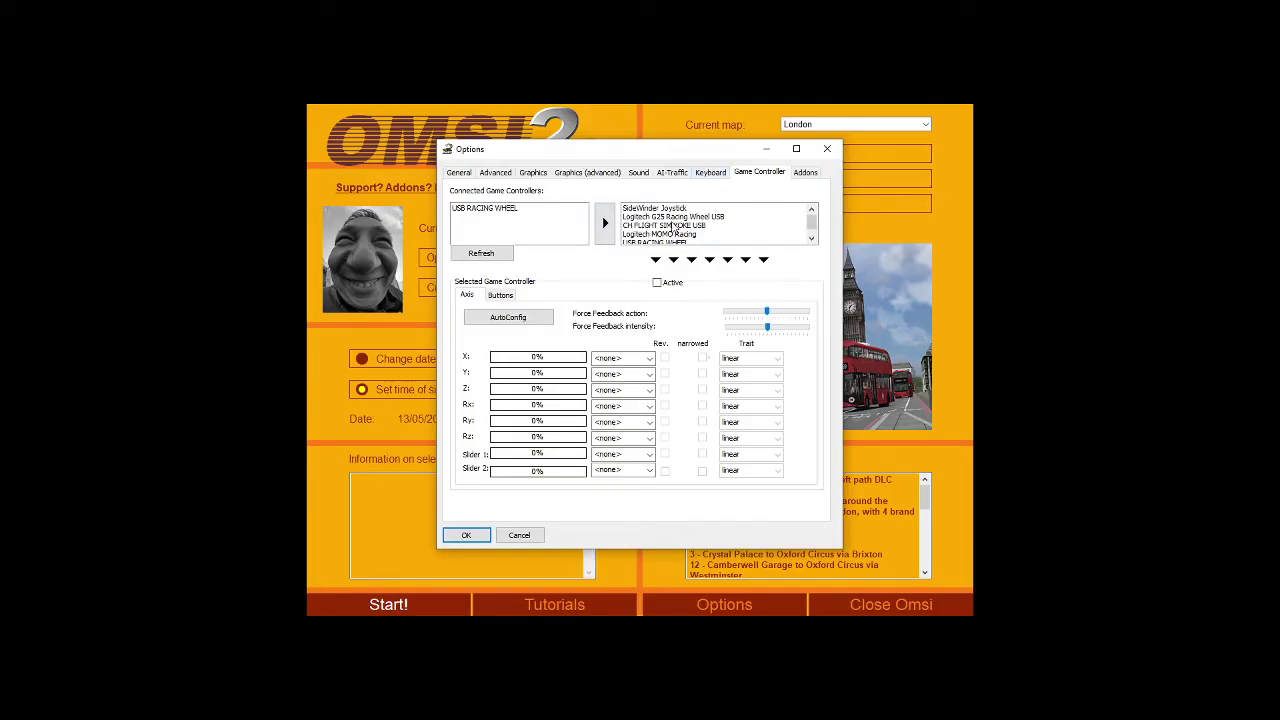
key(alt+Tab)
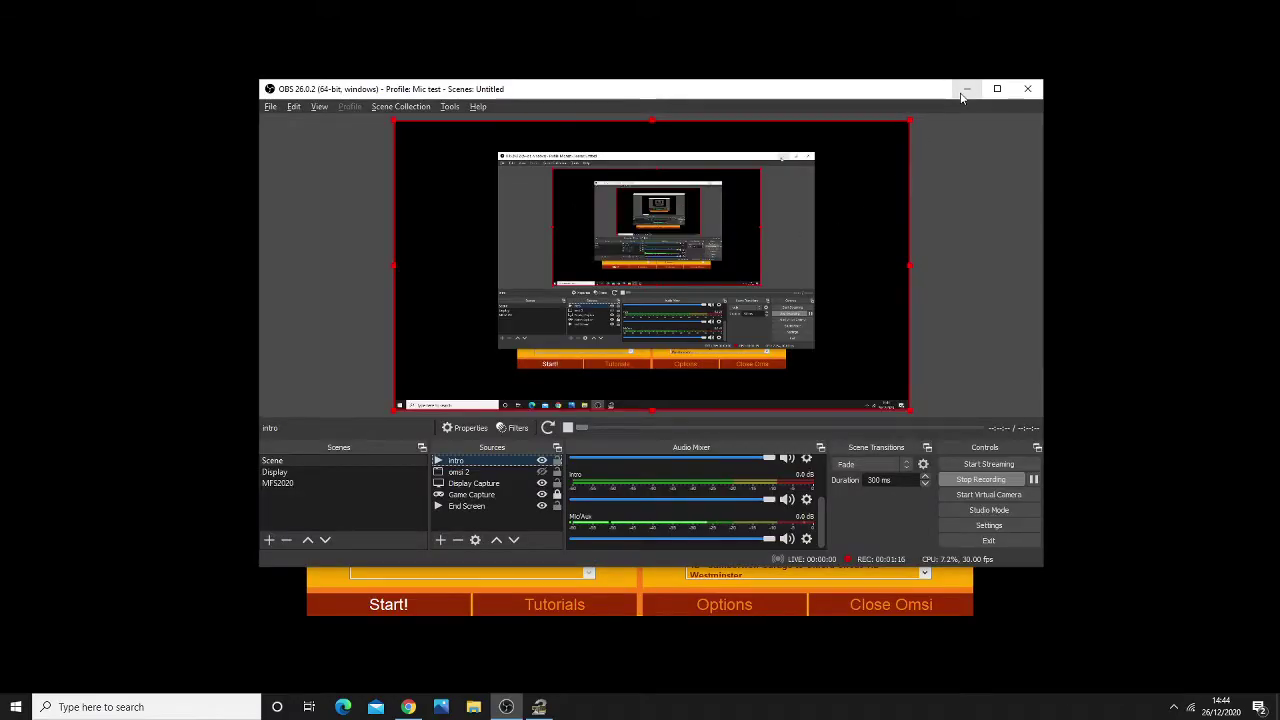
key(alt+Tab)
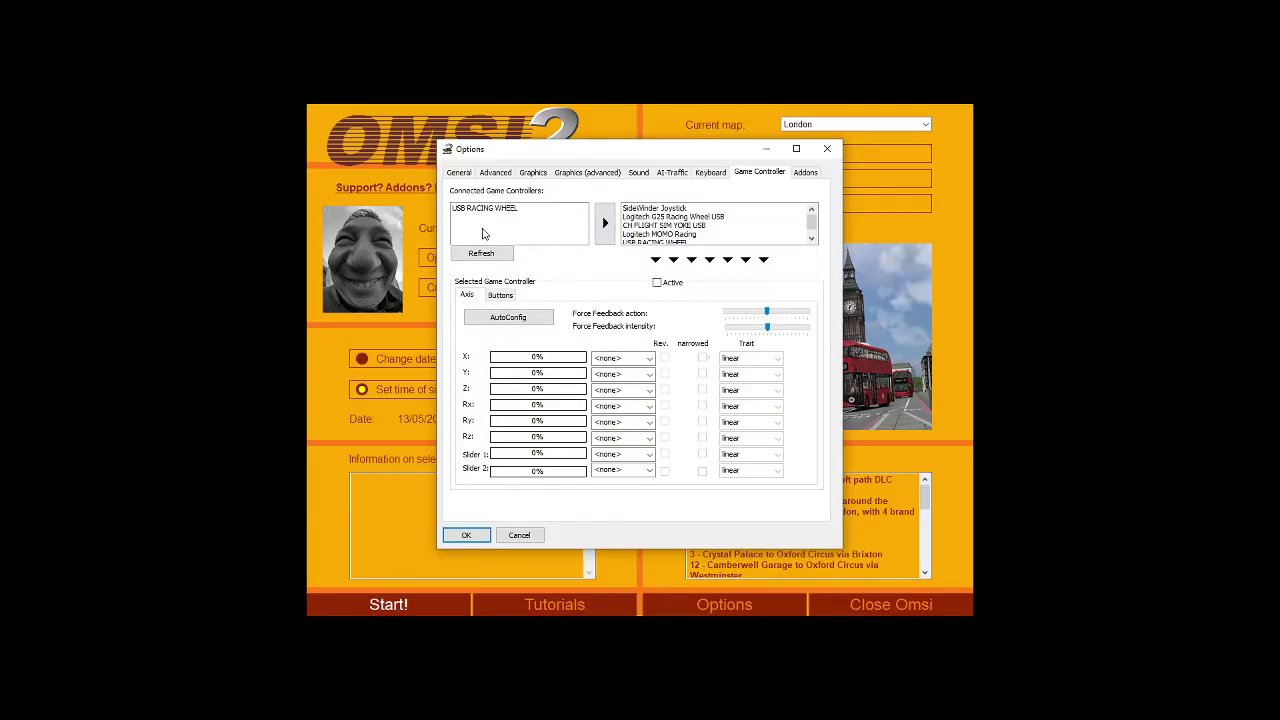
click(475, 211)
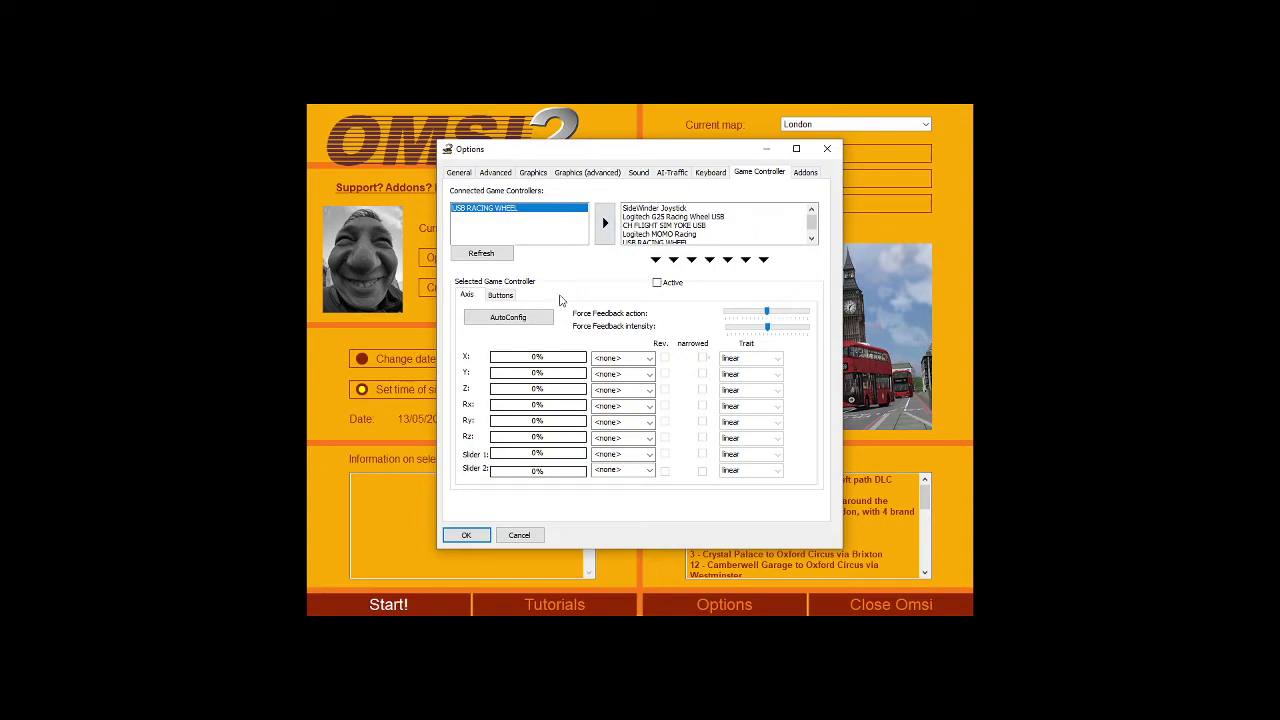
click(528, 323)
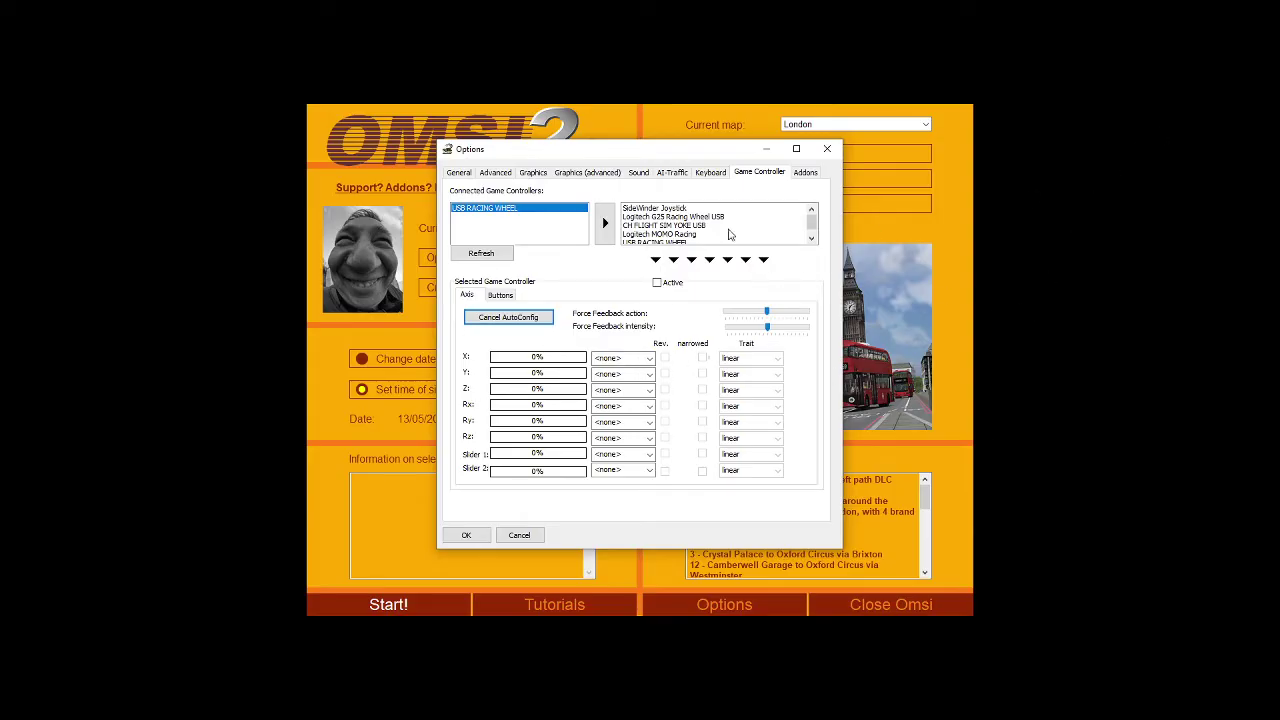
scroll(732, 234, down, 1)
click(507, 317)
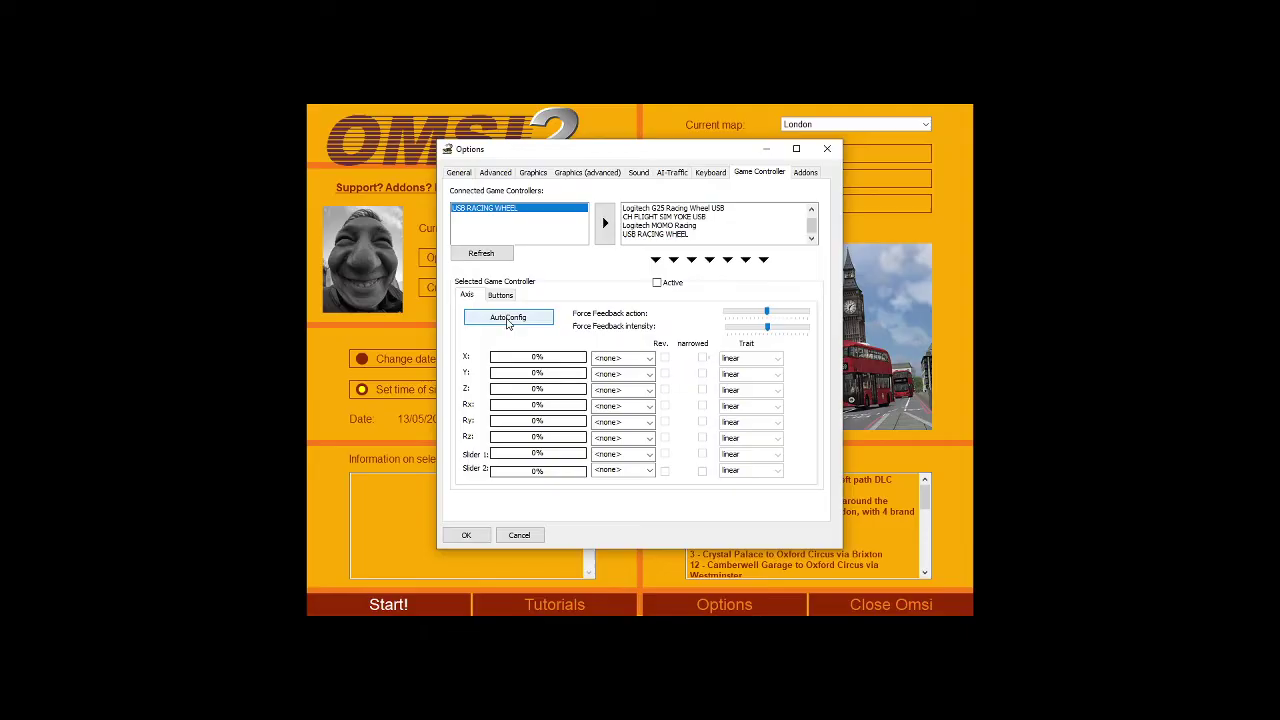
Select the USB RACING WHEEL entry in the list of configurable controllers to load its axis settings
scroll(660, 237, up, 1)
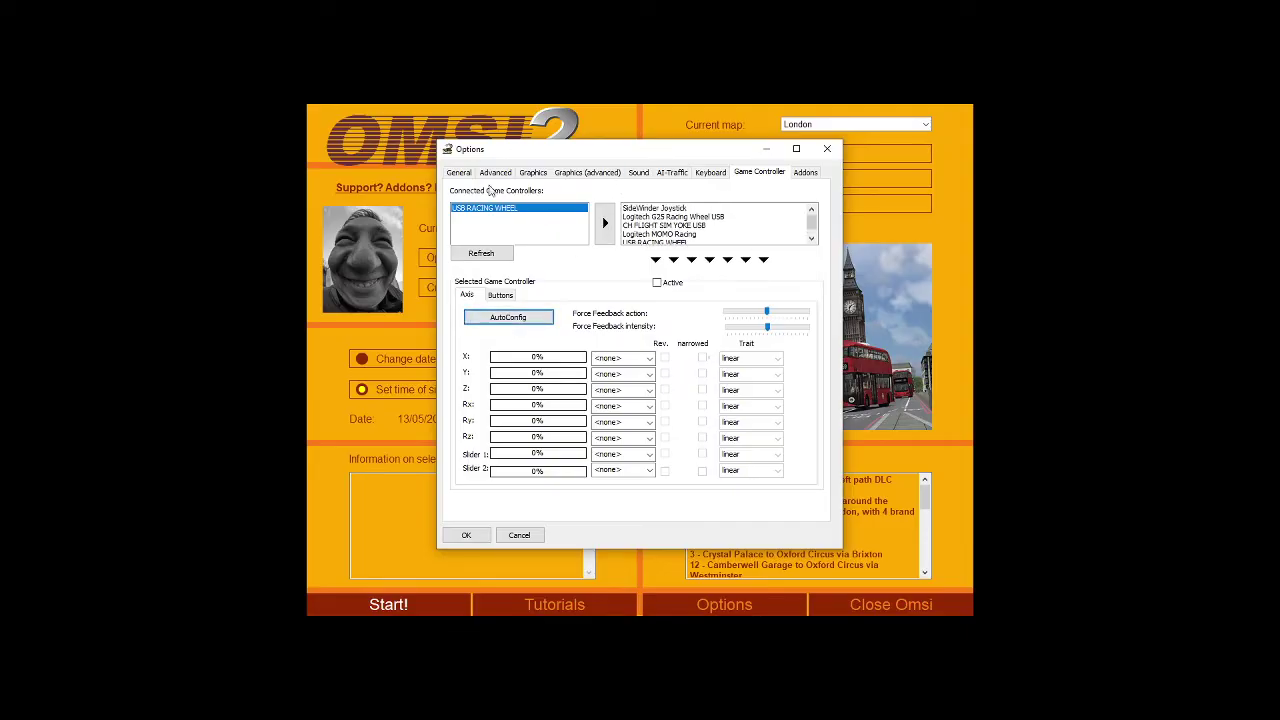
scroll(660, 215, down, 1)
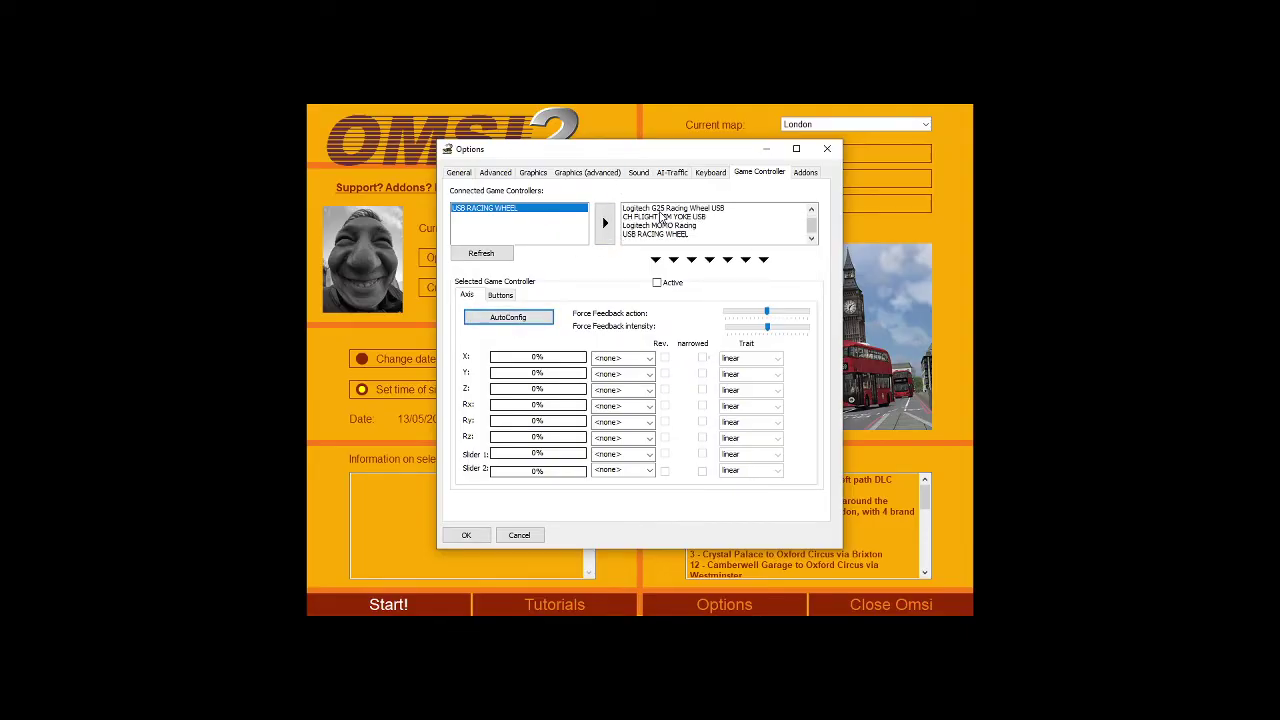
scroll(672, 225, up, 1)
scroll(655, 209, down, 1)
scroll(642, 215, up, 1)
scroll(664, 226, down, 1)
click(680, 236)
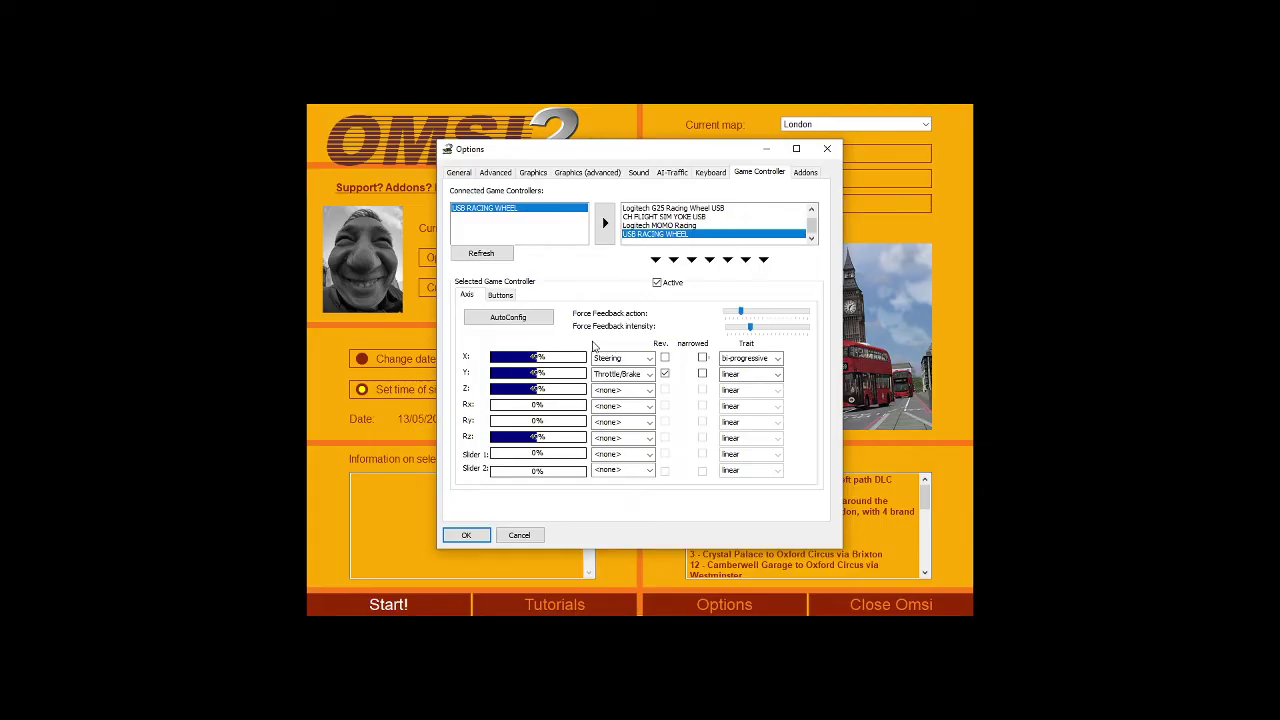
Check the X axis's Steering assignment, and try reversing that axis before restoring its normal direction
click(600, 358)
click(530, 349)
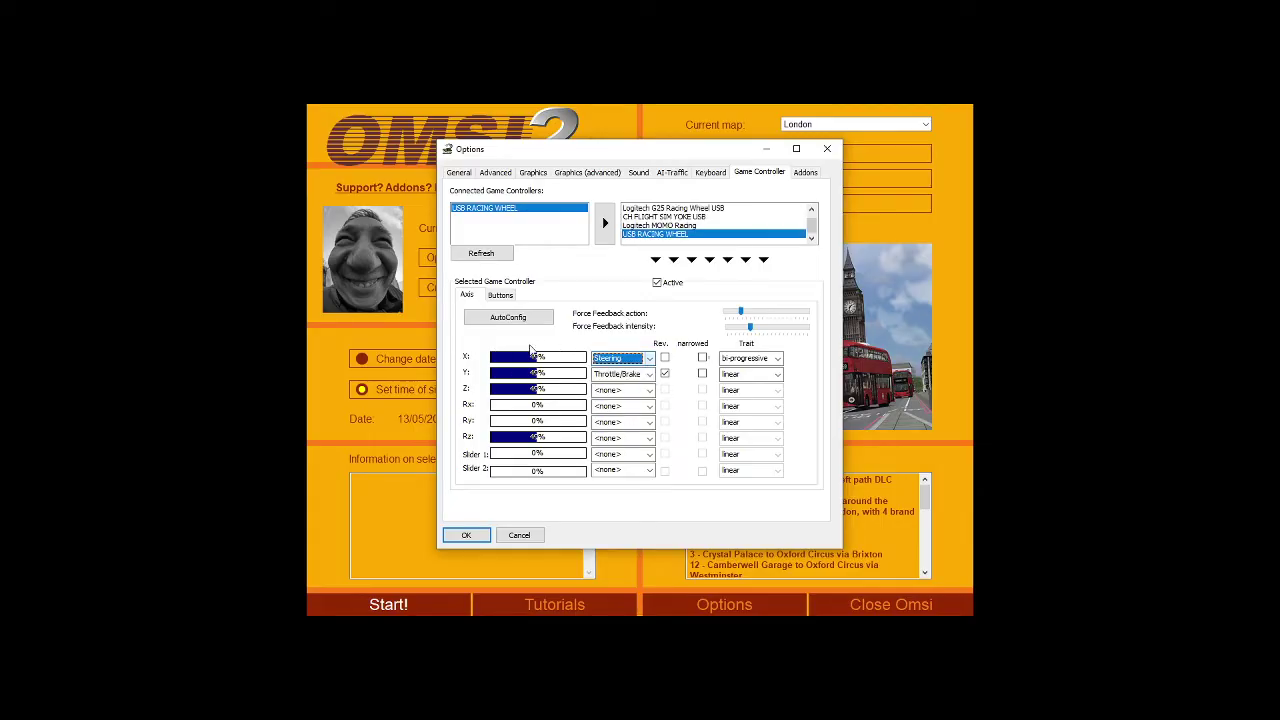
click(622, 358)
click(585, 342)
click(665, 358)
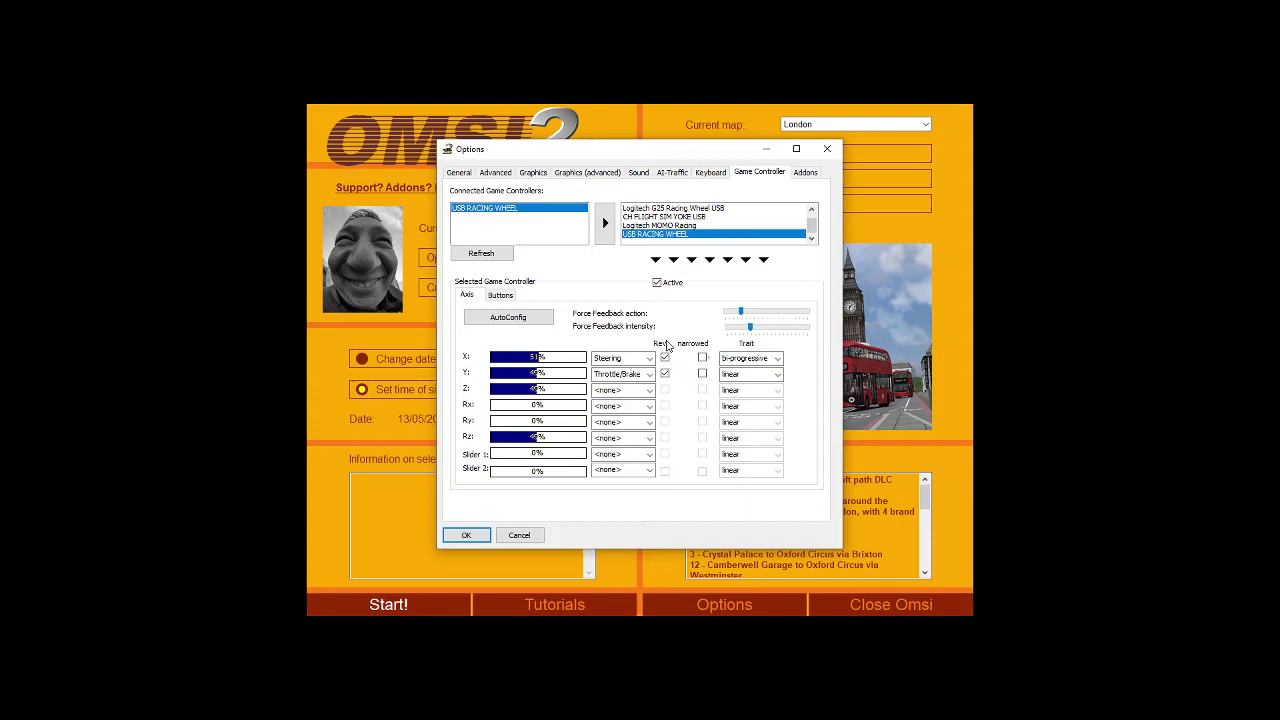
click(666, 359)
Try the linear trait on the X steering axis and return it to bi-progressive
click(750, 358)
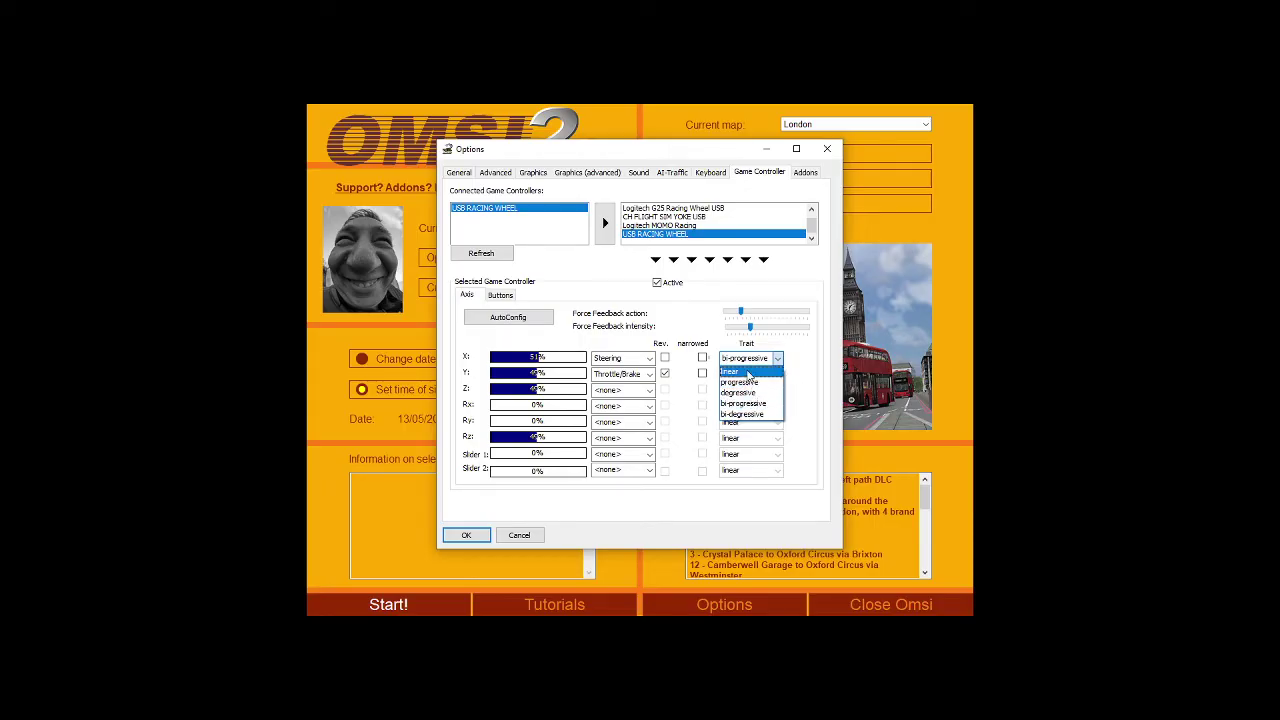
click(751, 404)
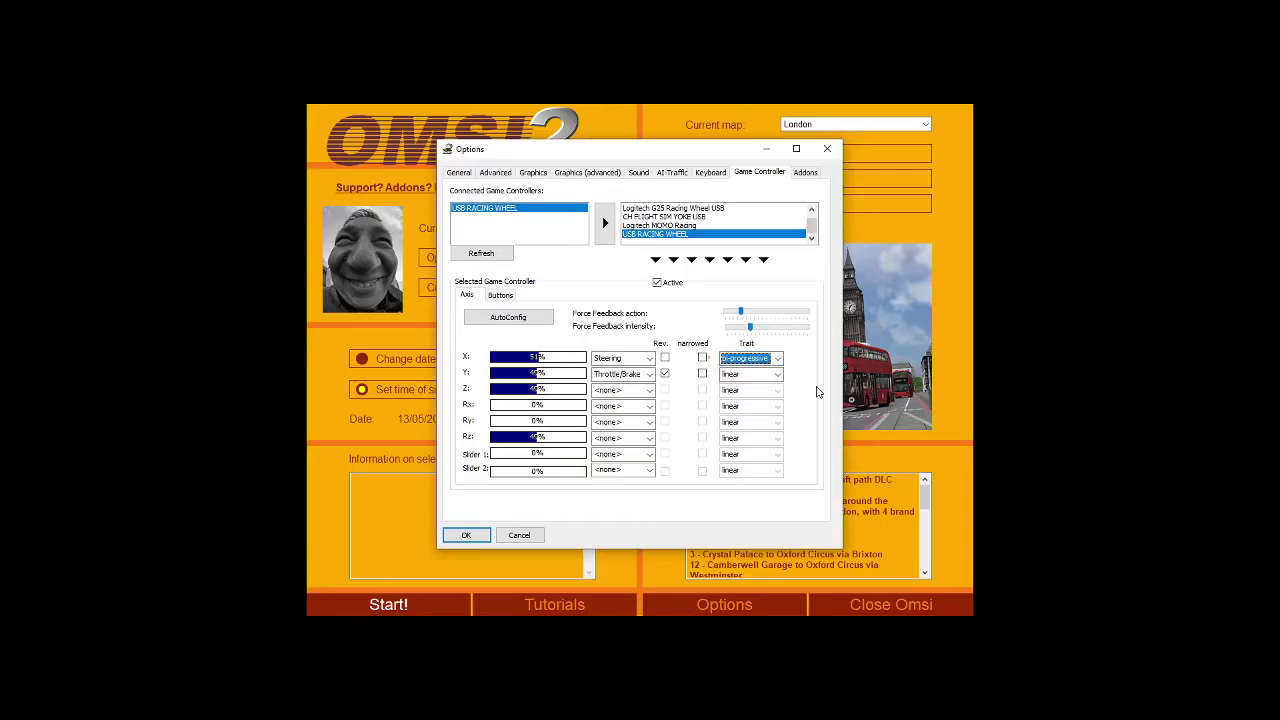
click(786, 363)
click(797, 366)
click(752, 358)
click(748, 374)
click(750, 358)
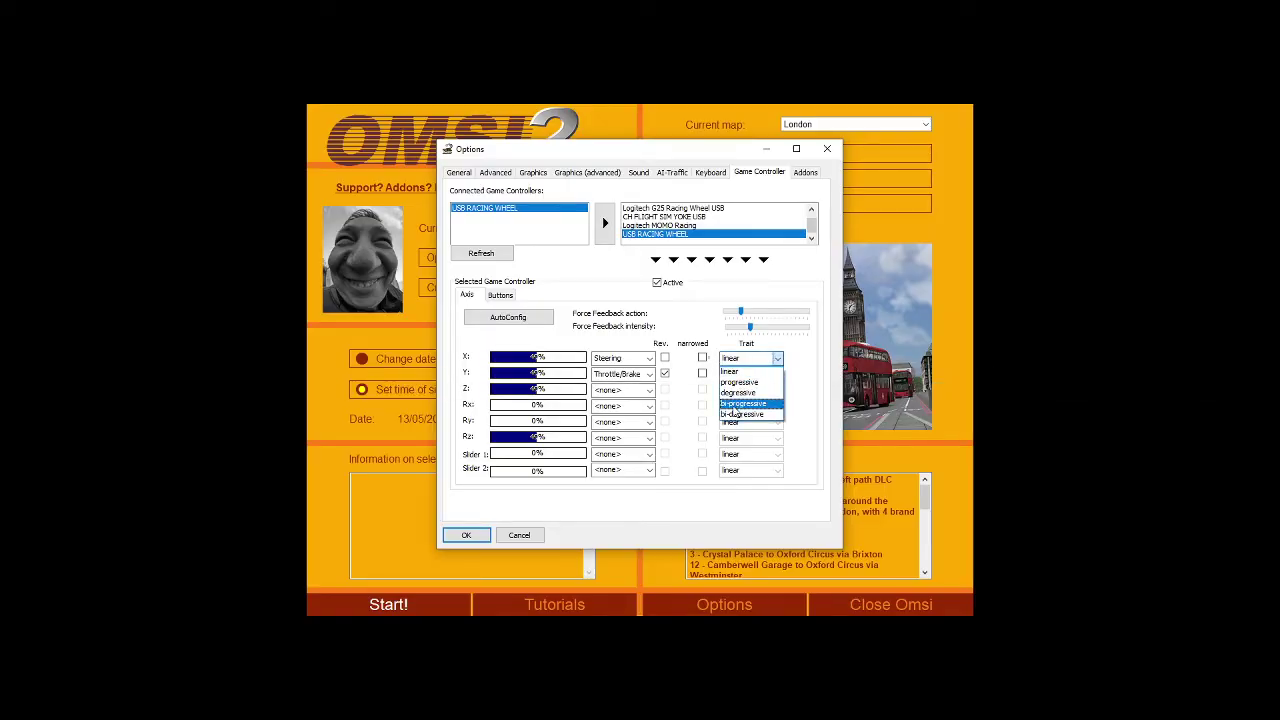
click(740, 403)
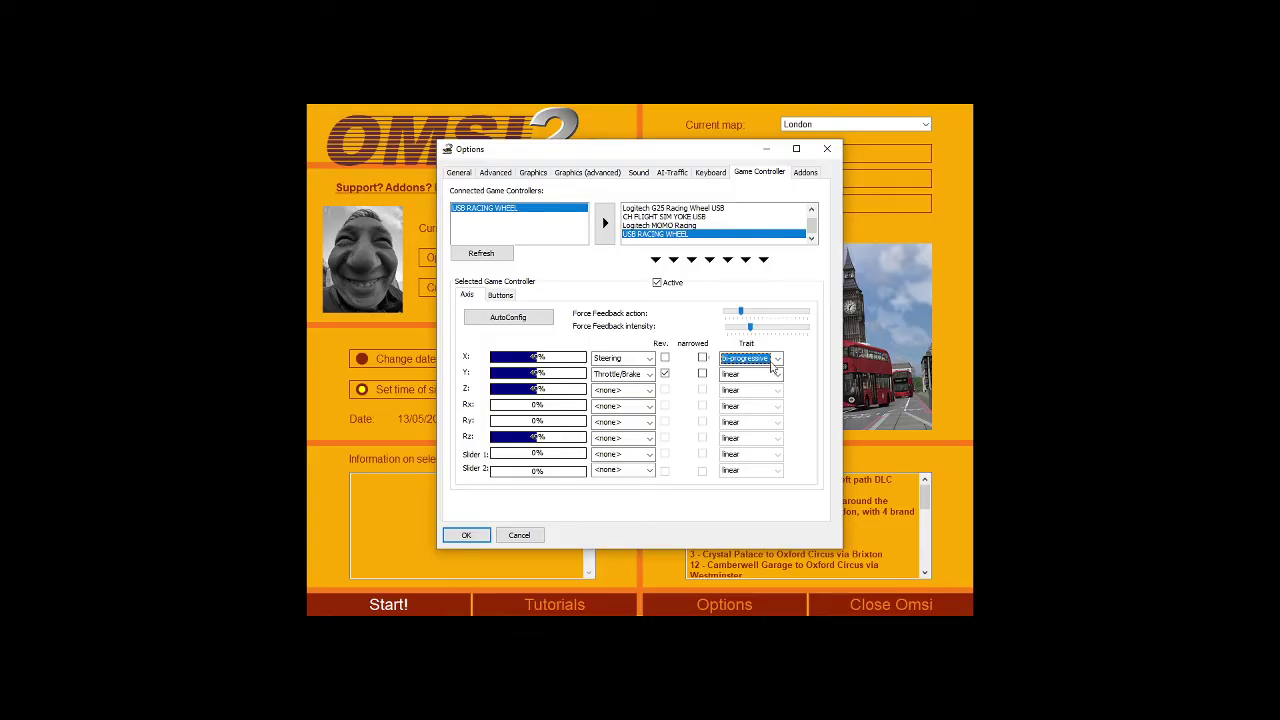
click(772, 360)
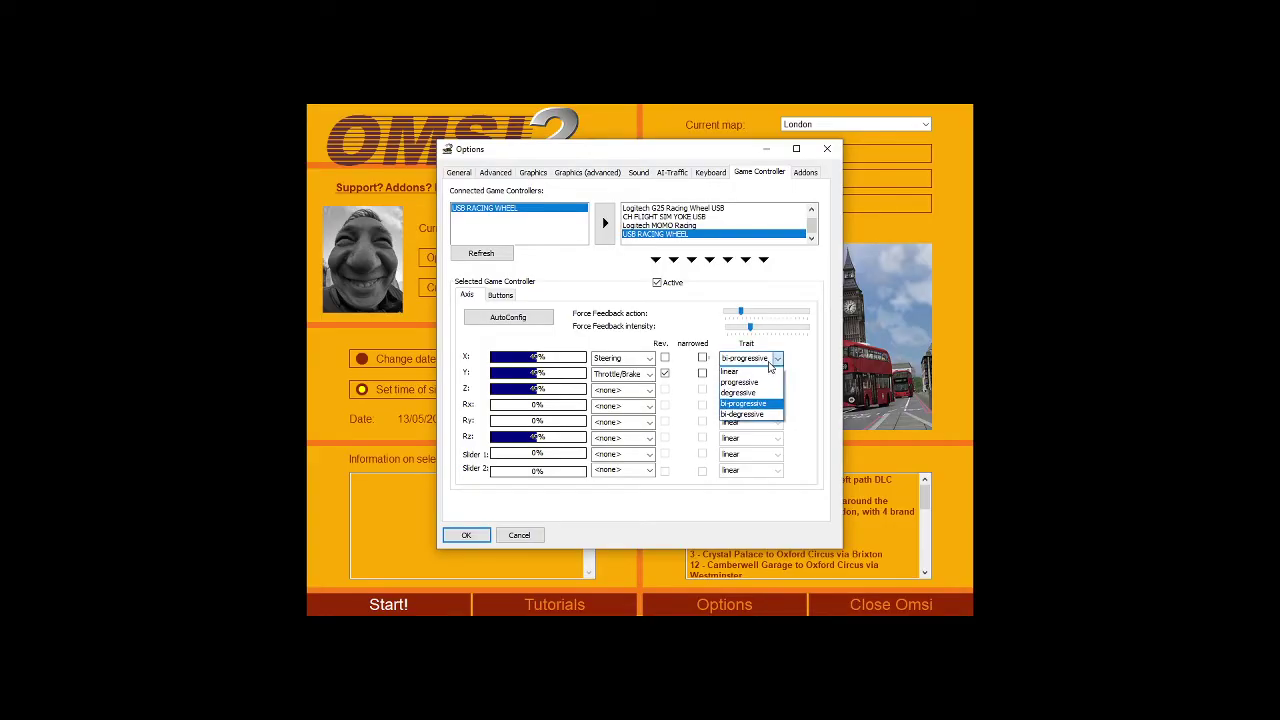
click(720, 404)
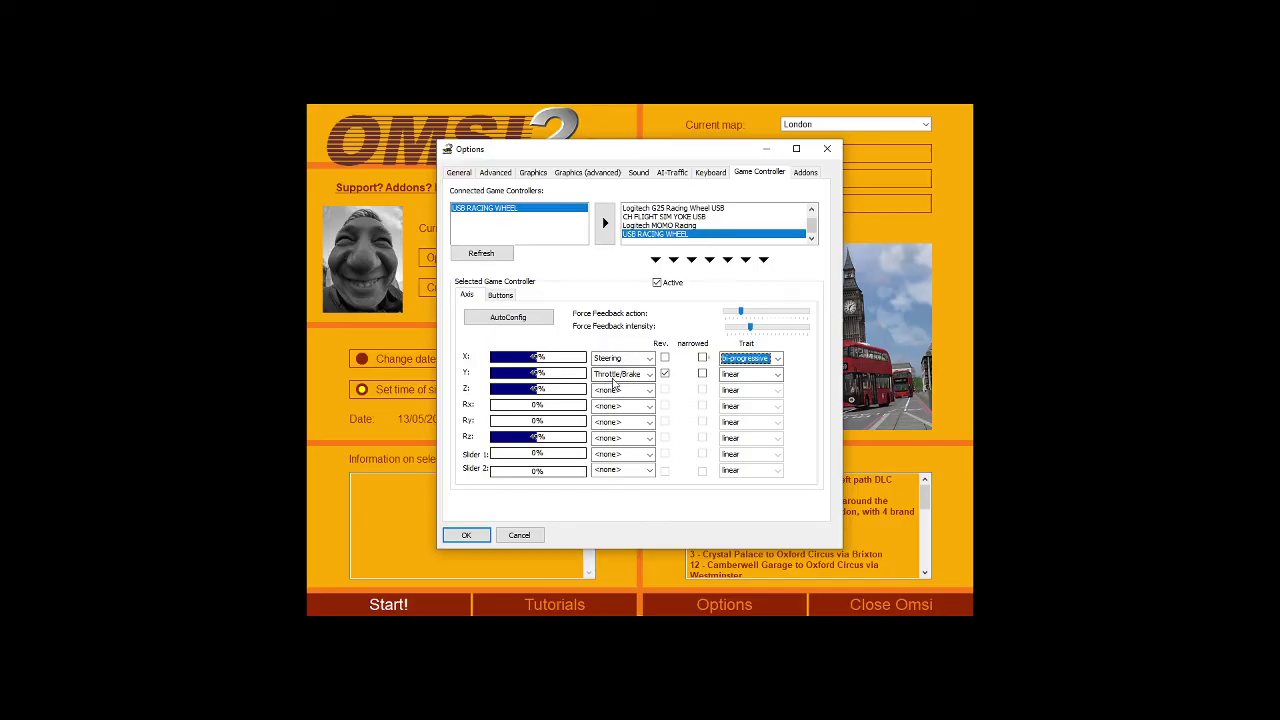
Try assigning Throttle alone to the Y axis and return it to Throttle/Brake
click(613, 378)
click(612, 408)
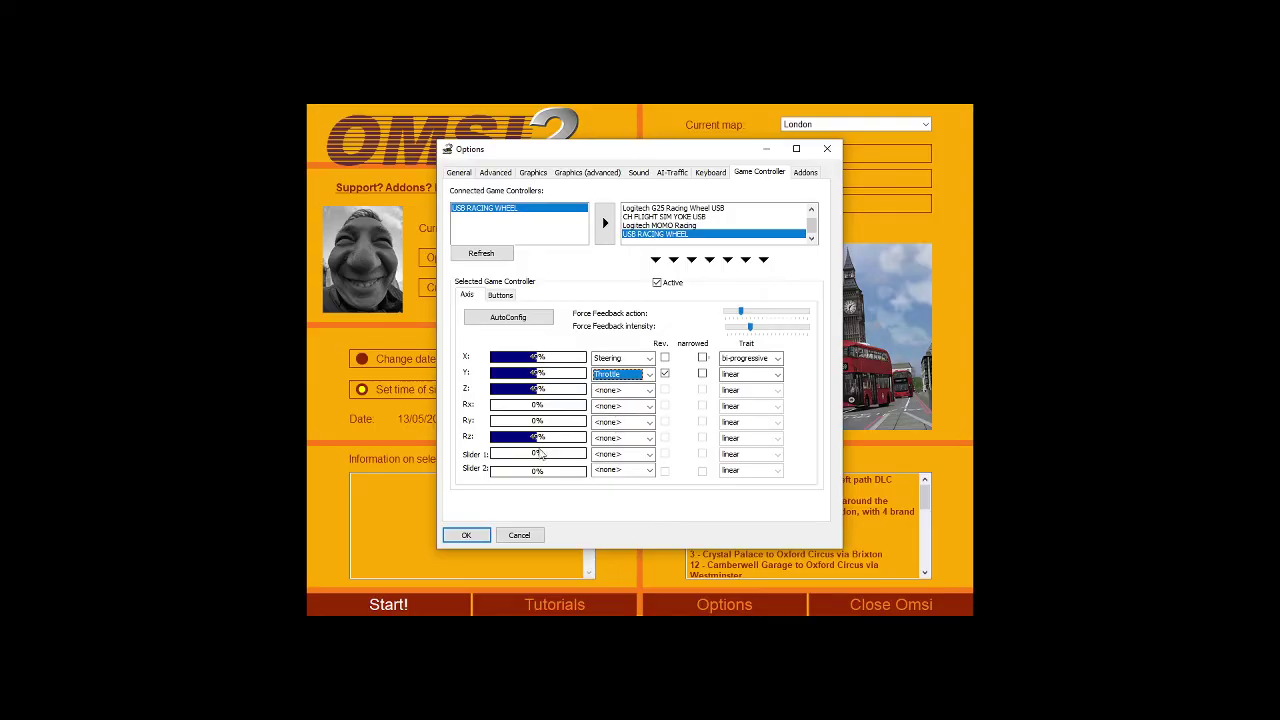
click(620, 377)
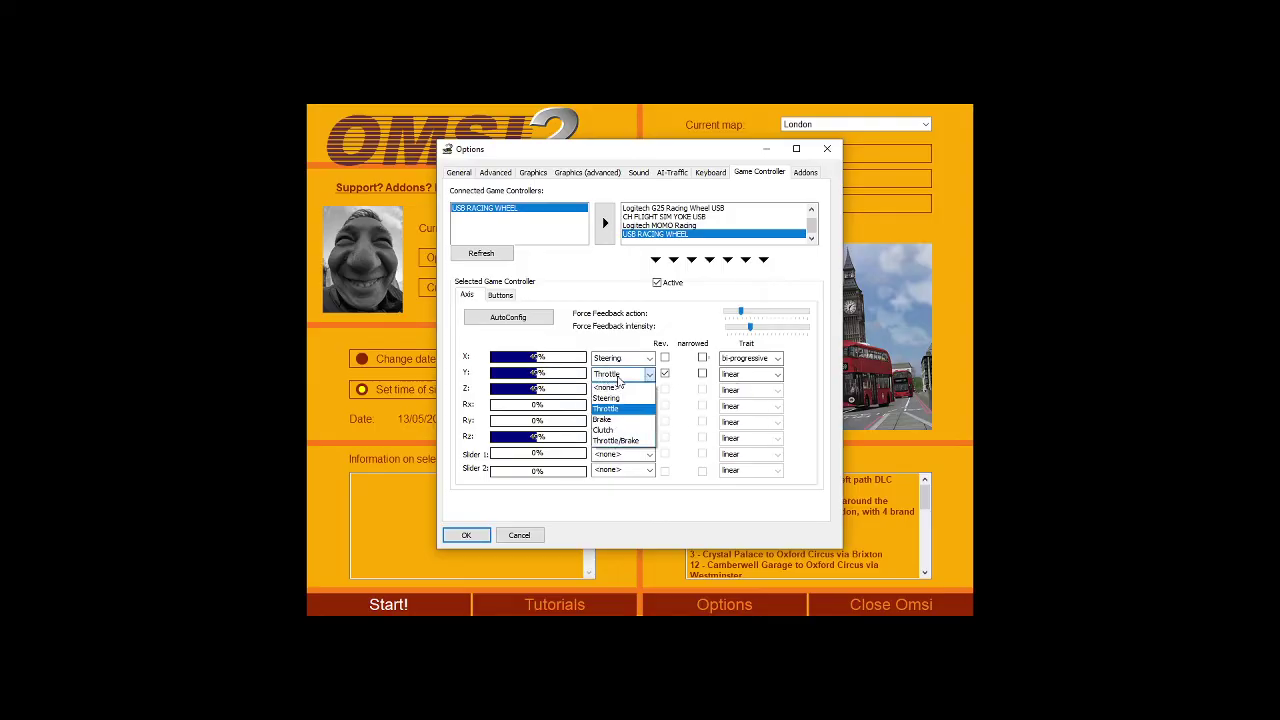
click(615, 441)
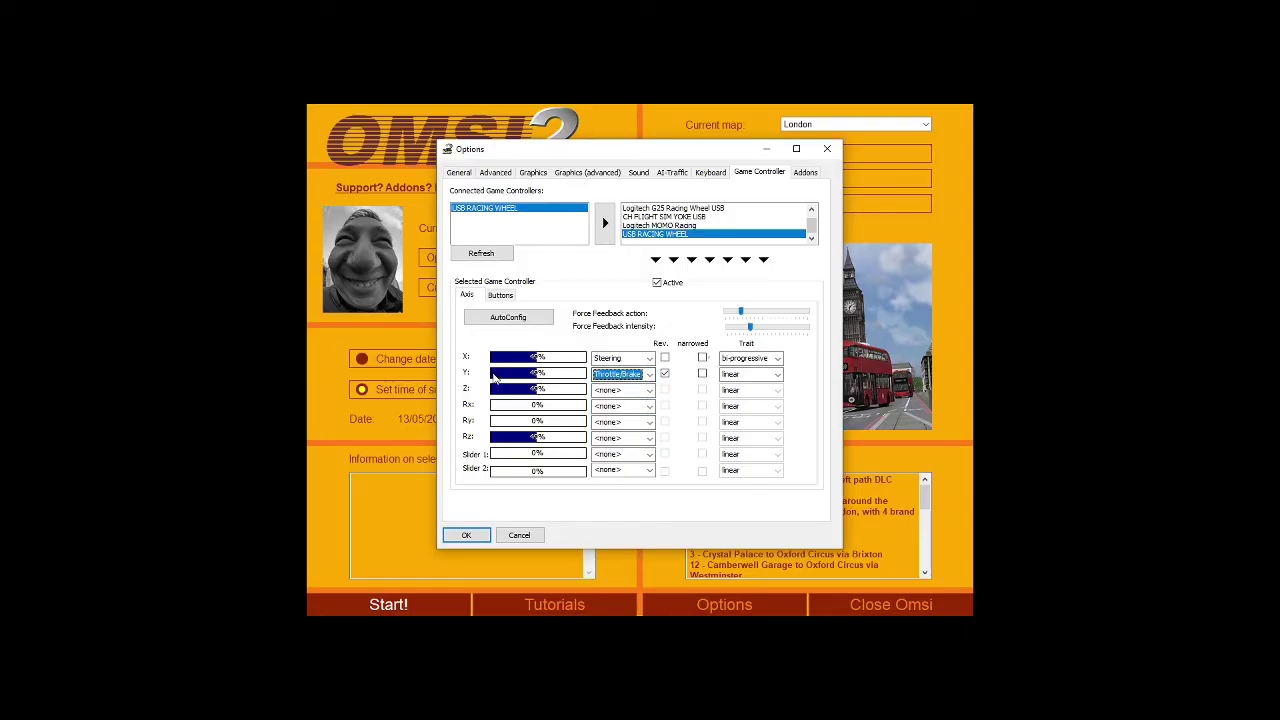
Try the Y axis without the reverse option and leave it reversed again
click(664, 374)
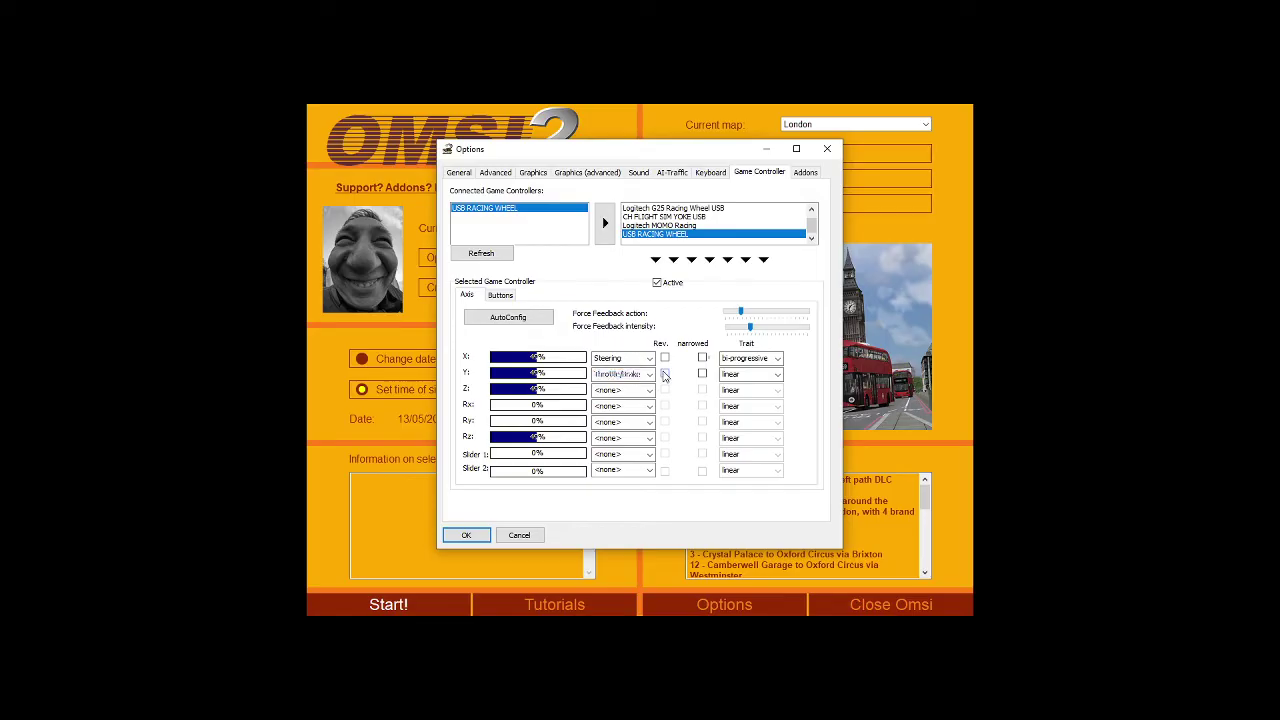
click(664, 374)
click(665, 374)
click(665, 374)
Try assigning Clutch to the Z axis and return it to <none>
click(611, 391)
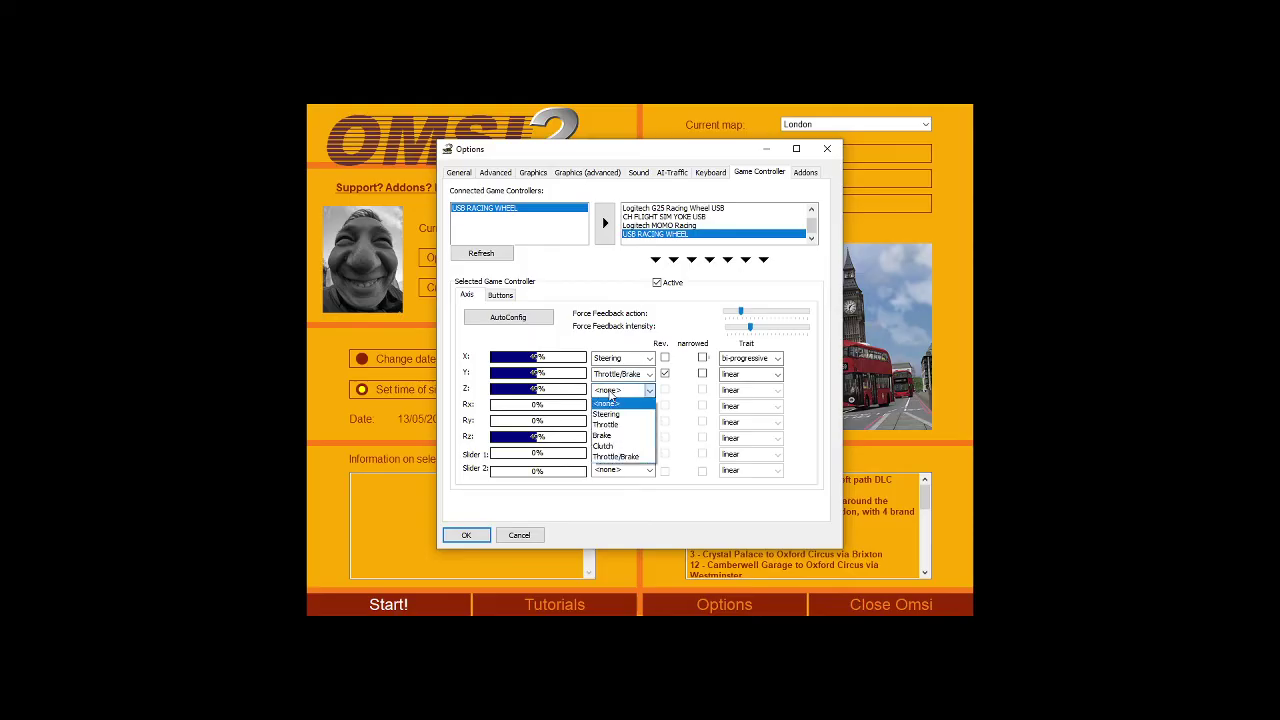
click(604, 446)
click(612, 390)
click(608, 403)
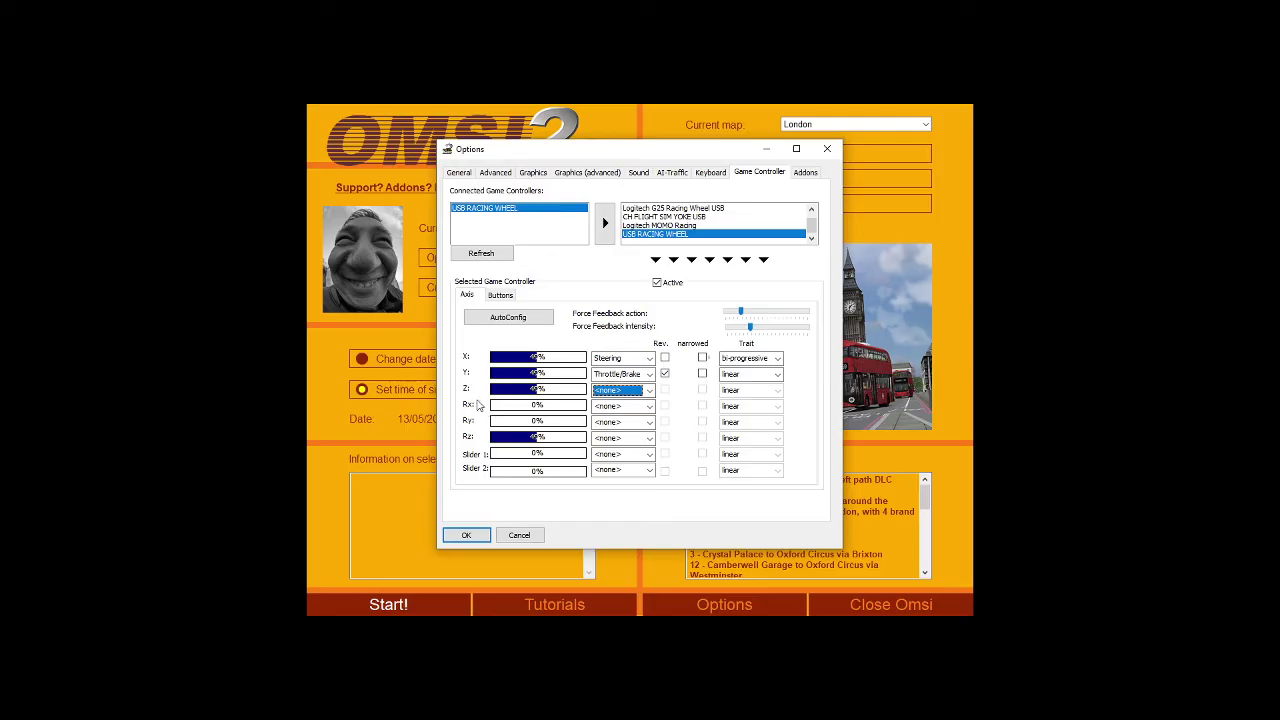
Review the trait choices available for the Y Throttle/Brake axis
click(737, 380)
click(800, 389)
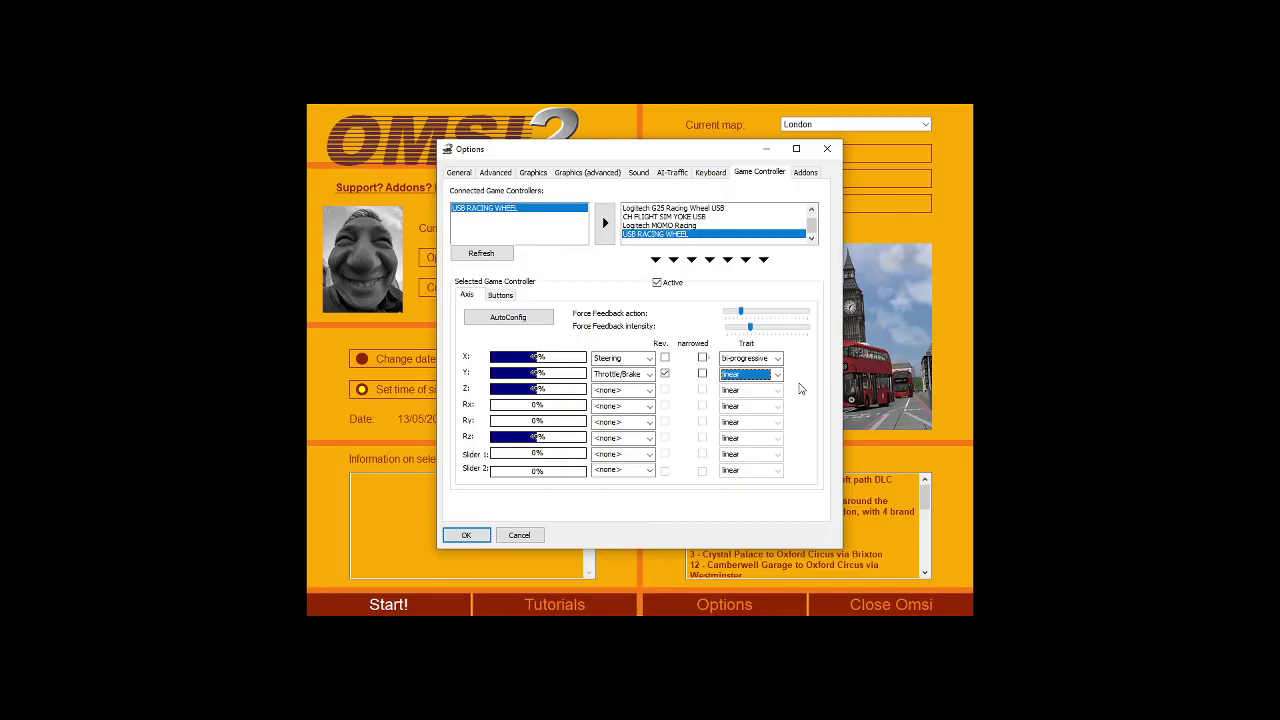
click(777, 374)
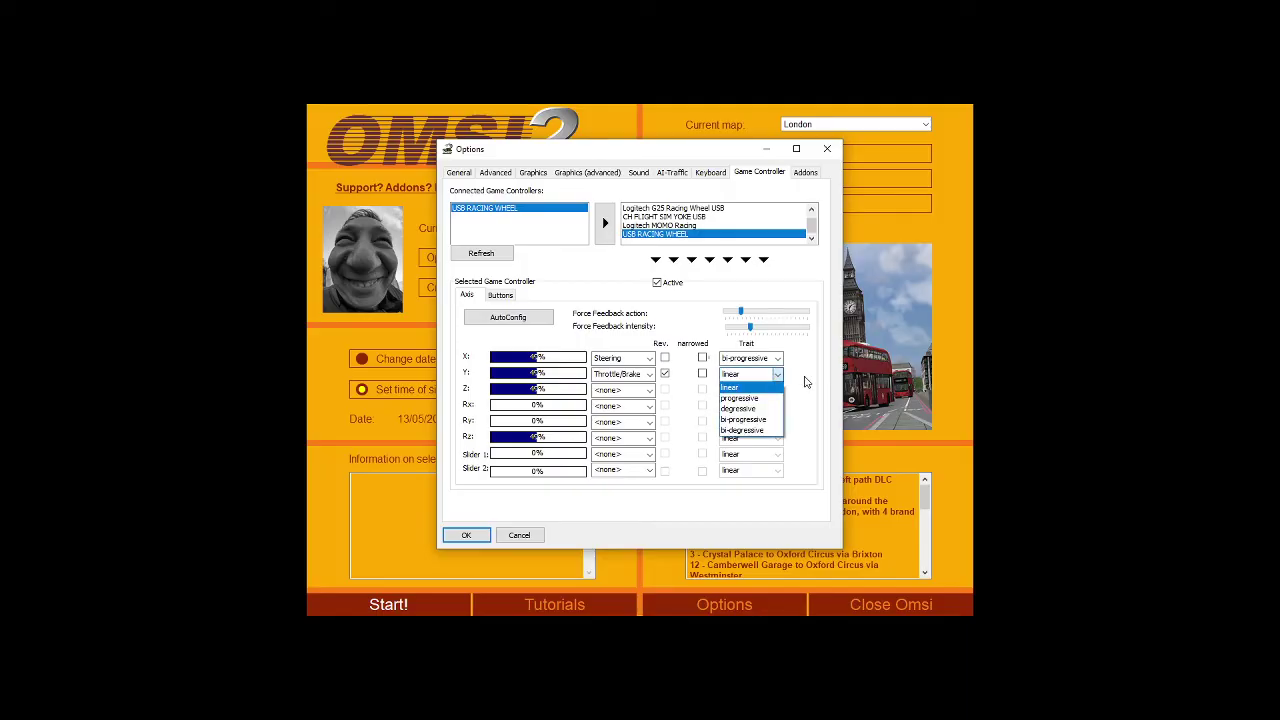
click(806, 379)
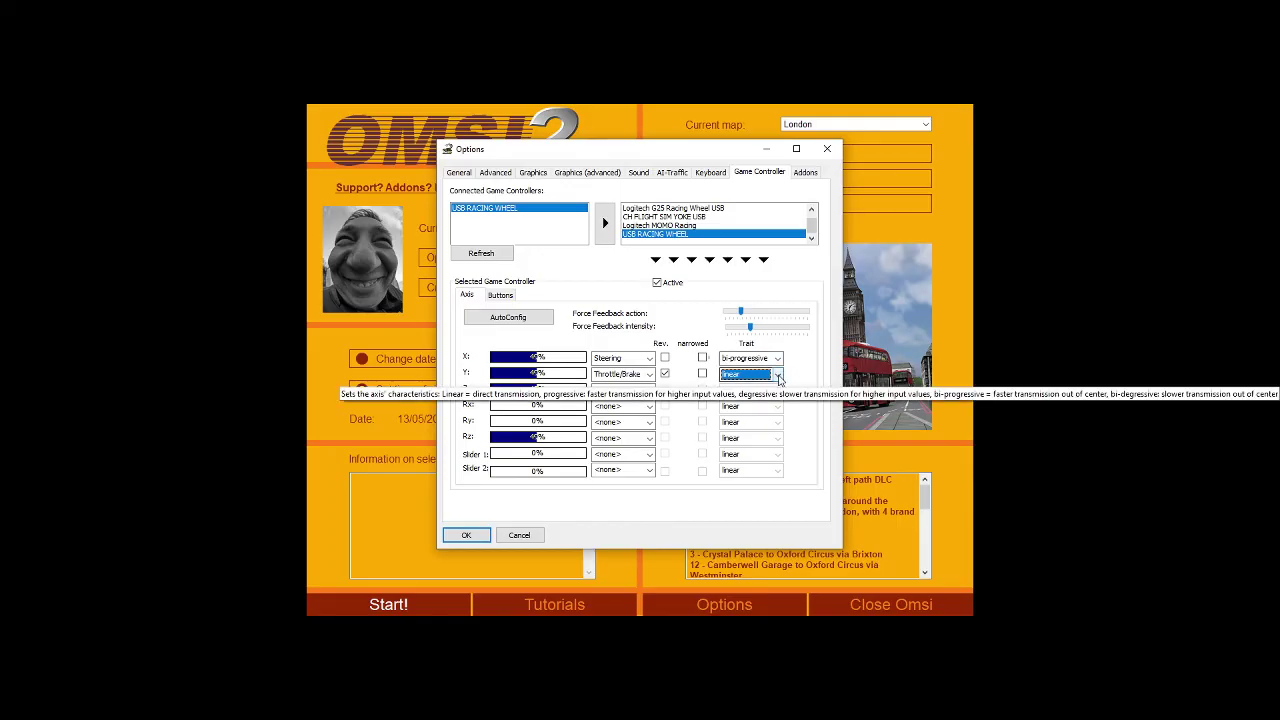
click(779, 380)
click(805, 374)
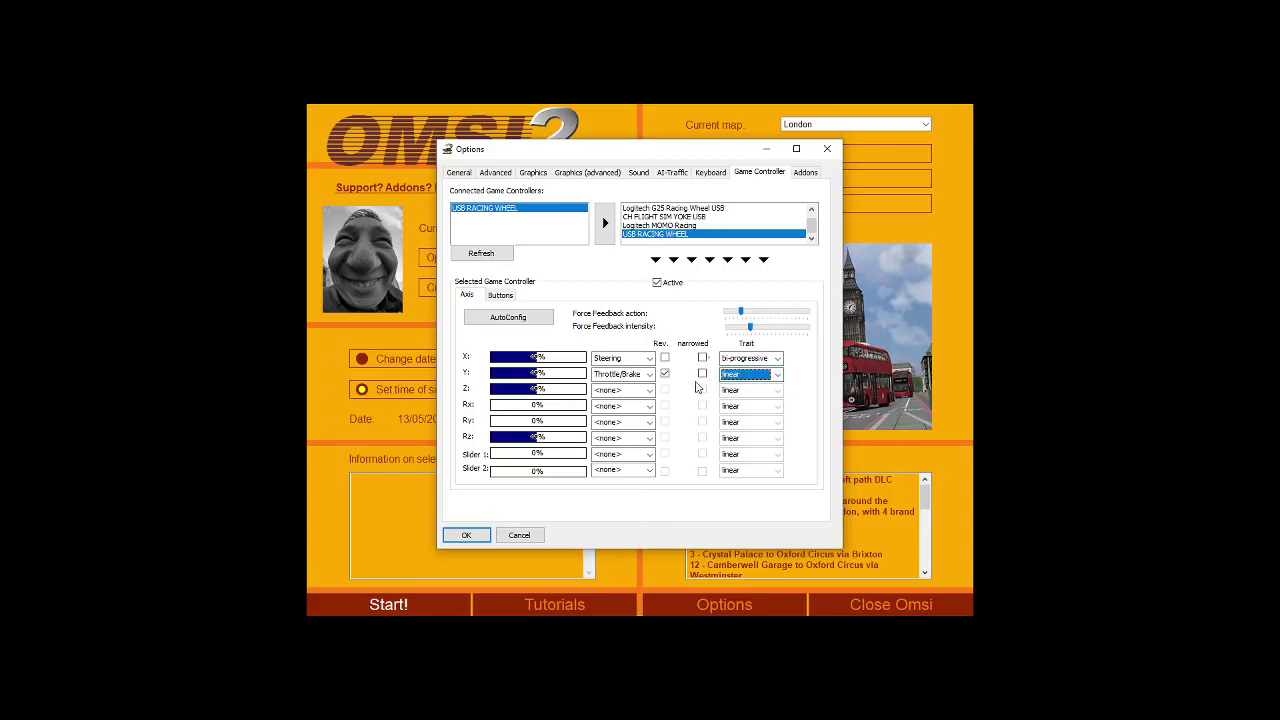
Review the functions that can be assigned to Button 1 of the racing wheel and select Horn
click(501, 296)
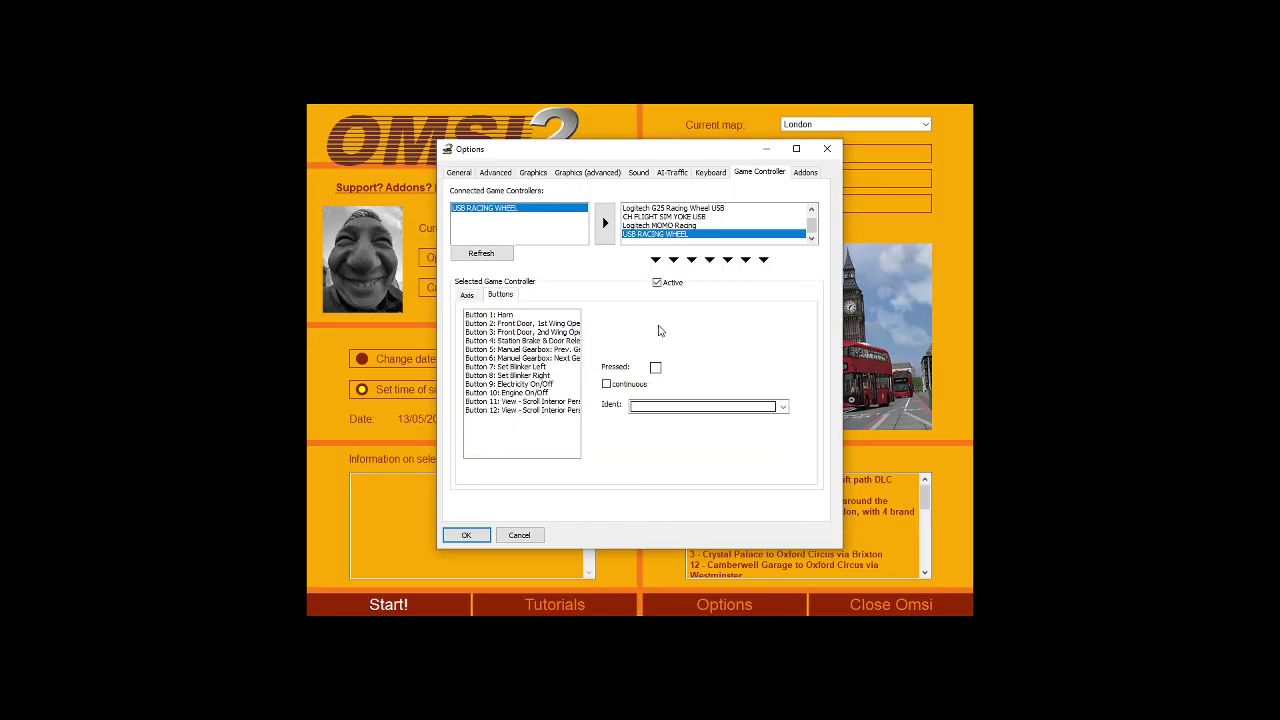
click(506, 316)
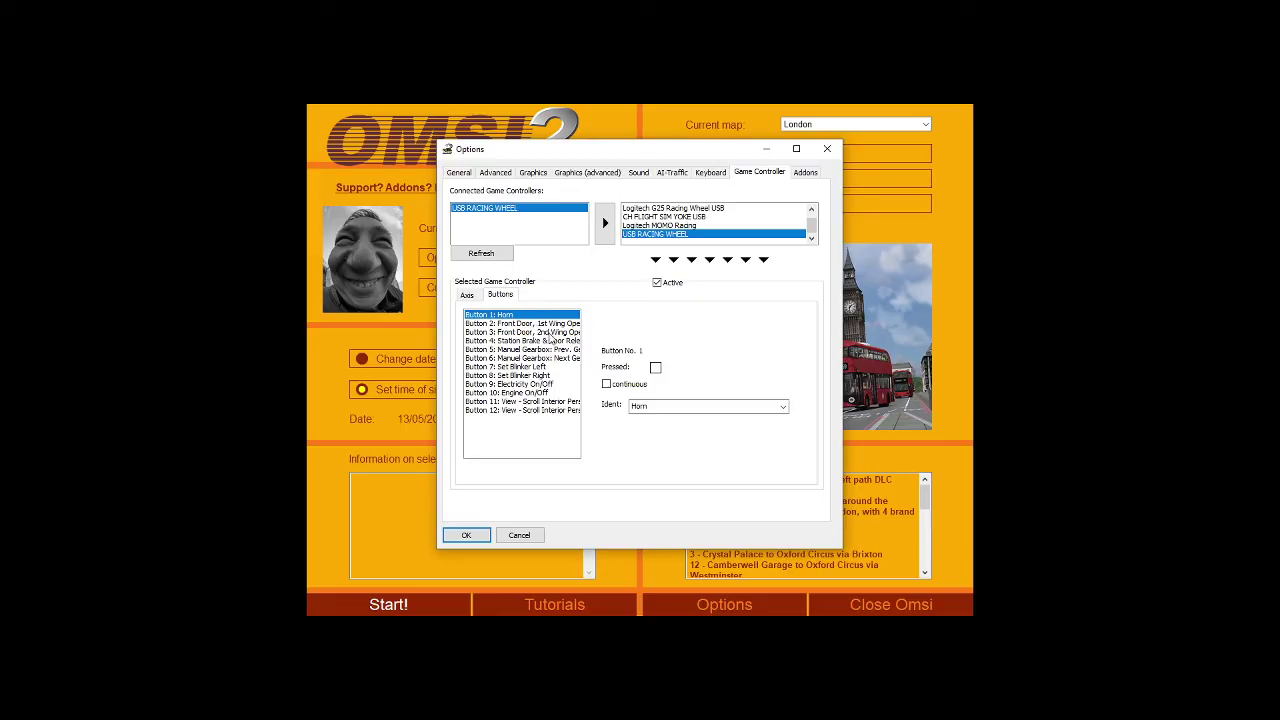
click(655, 405)
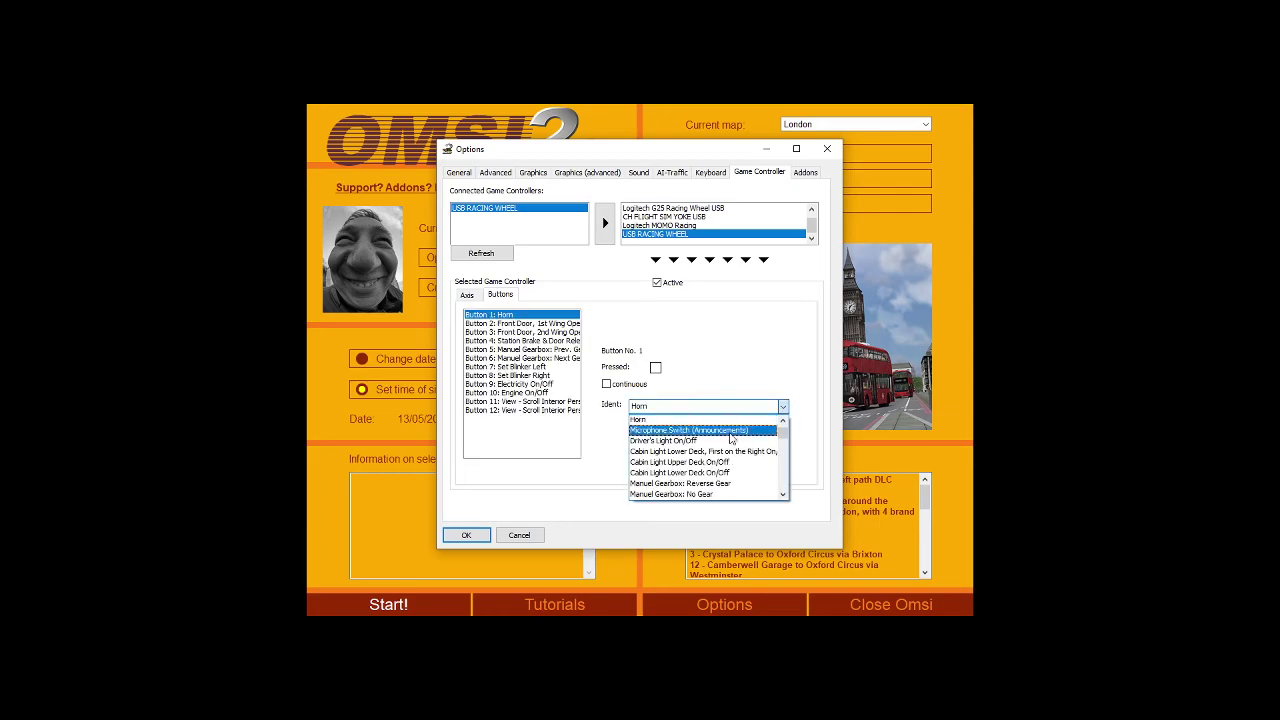
scroll(816, 438, down, 8)
scroll(700, 450, down, 10)
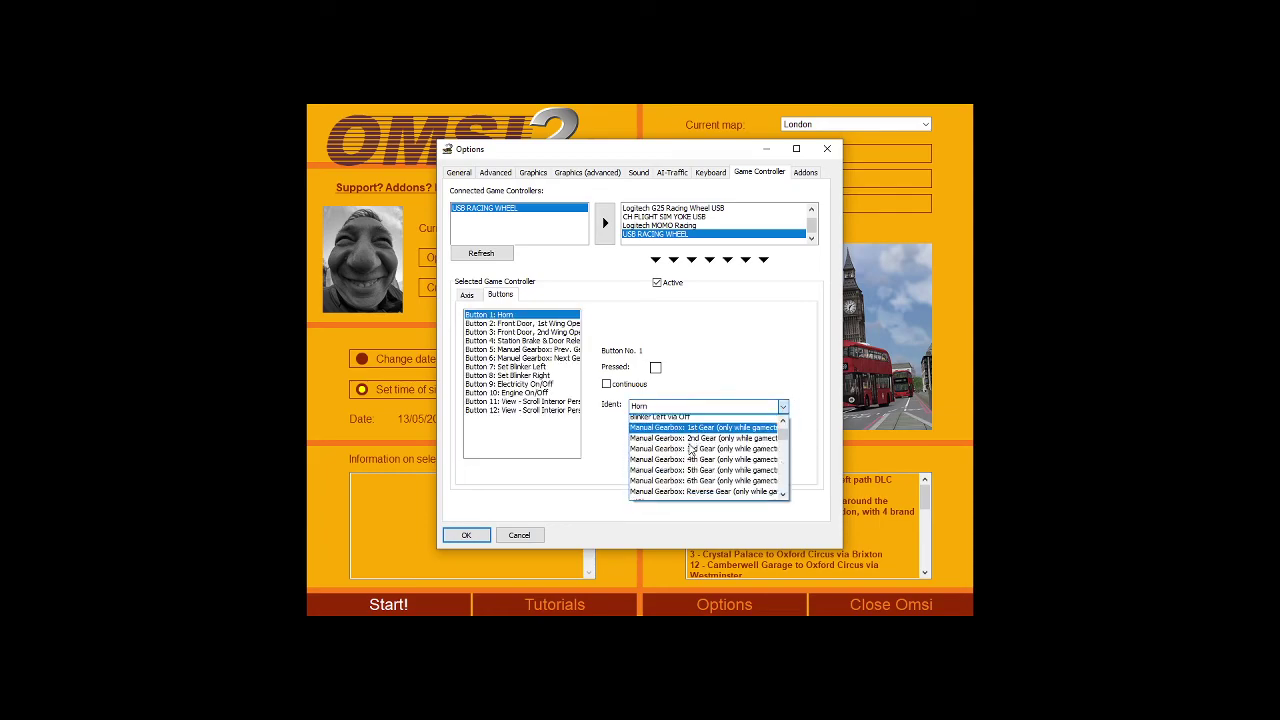
scroll(700, 450, down, 10)
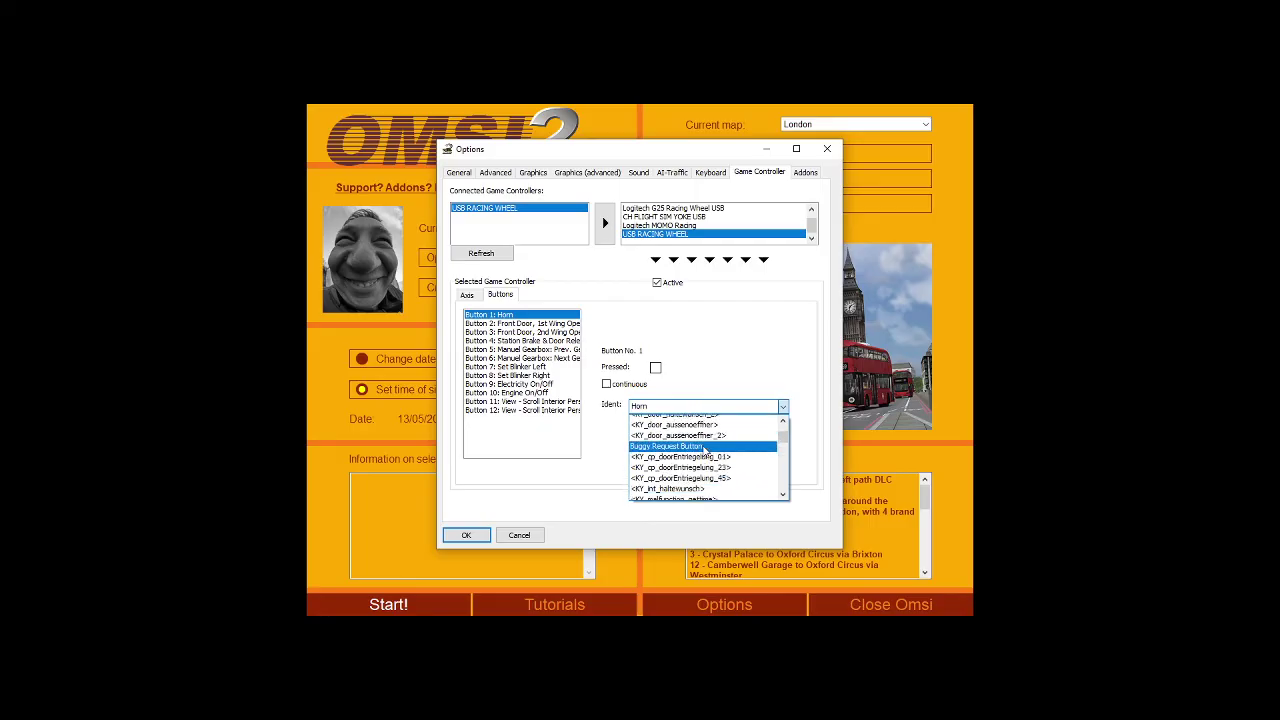
scroll(706, 449, up, 5)
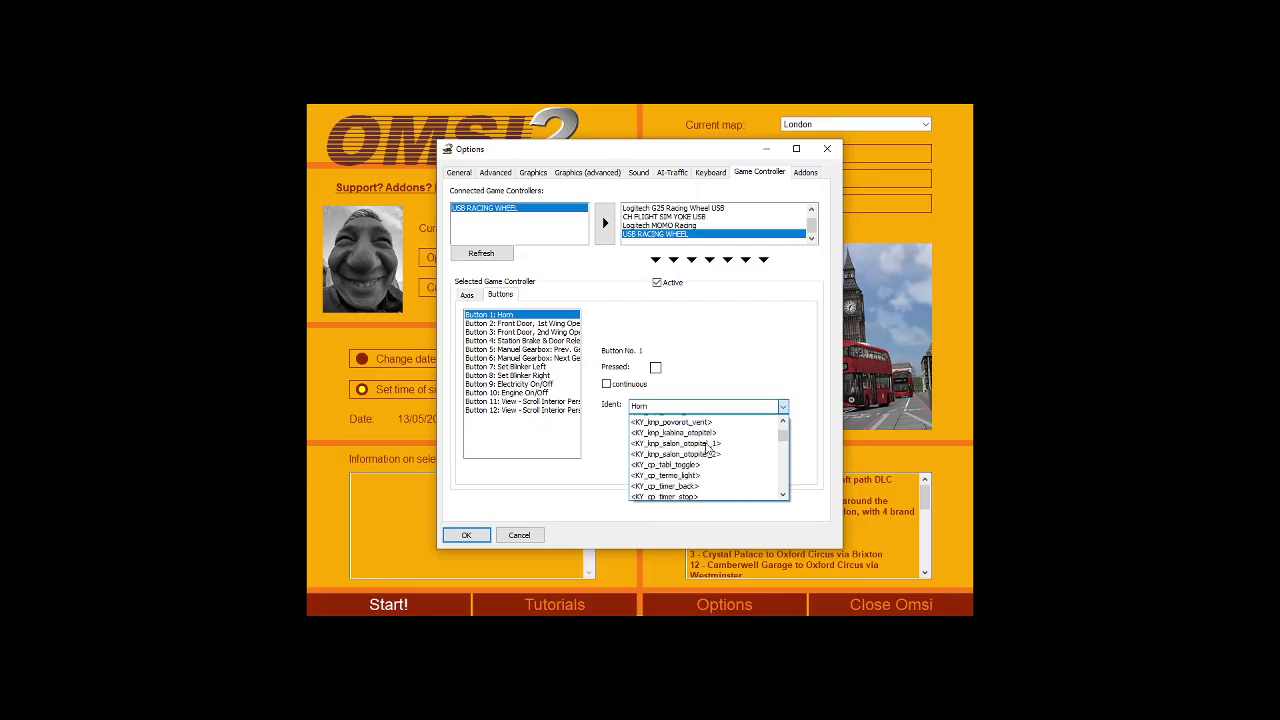
scroll(706, 449, up, 10)
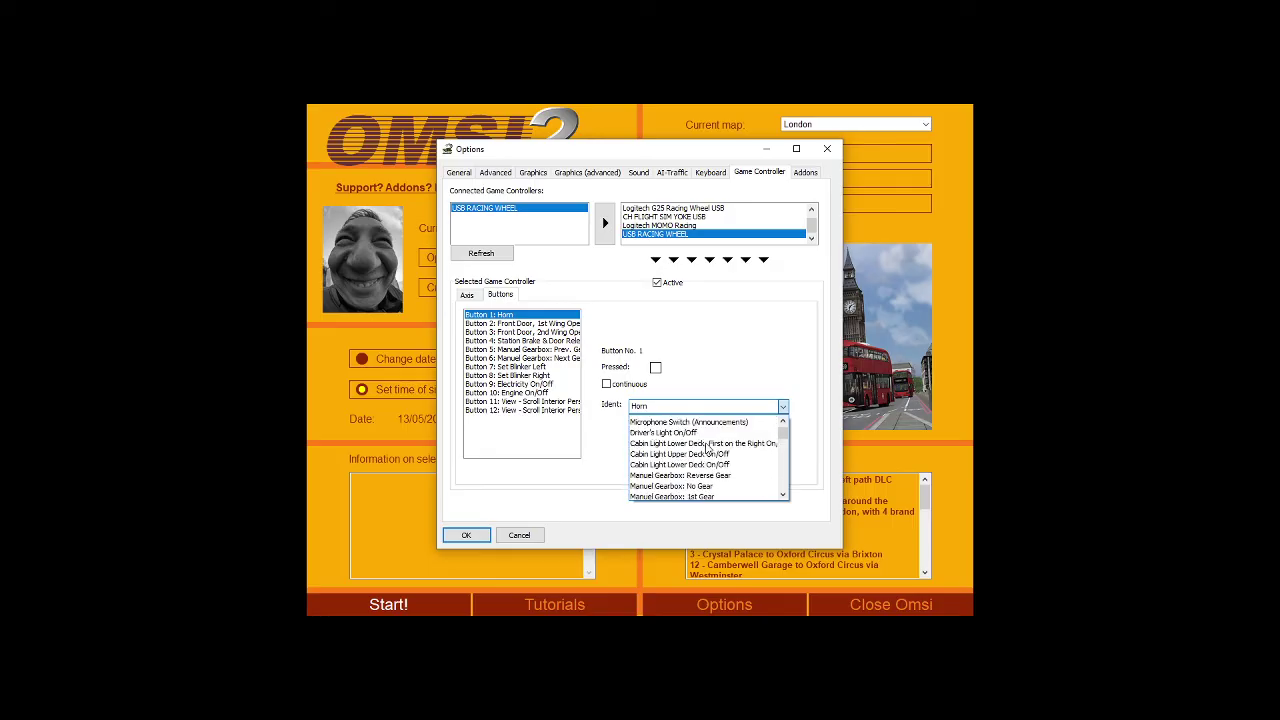
scroll(706, 449, down, 3)
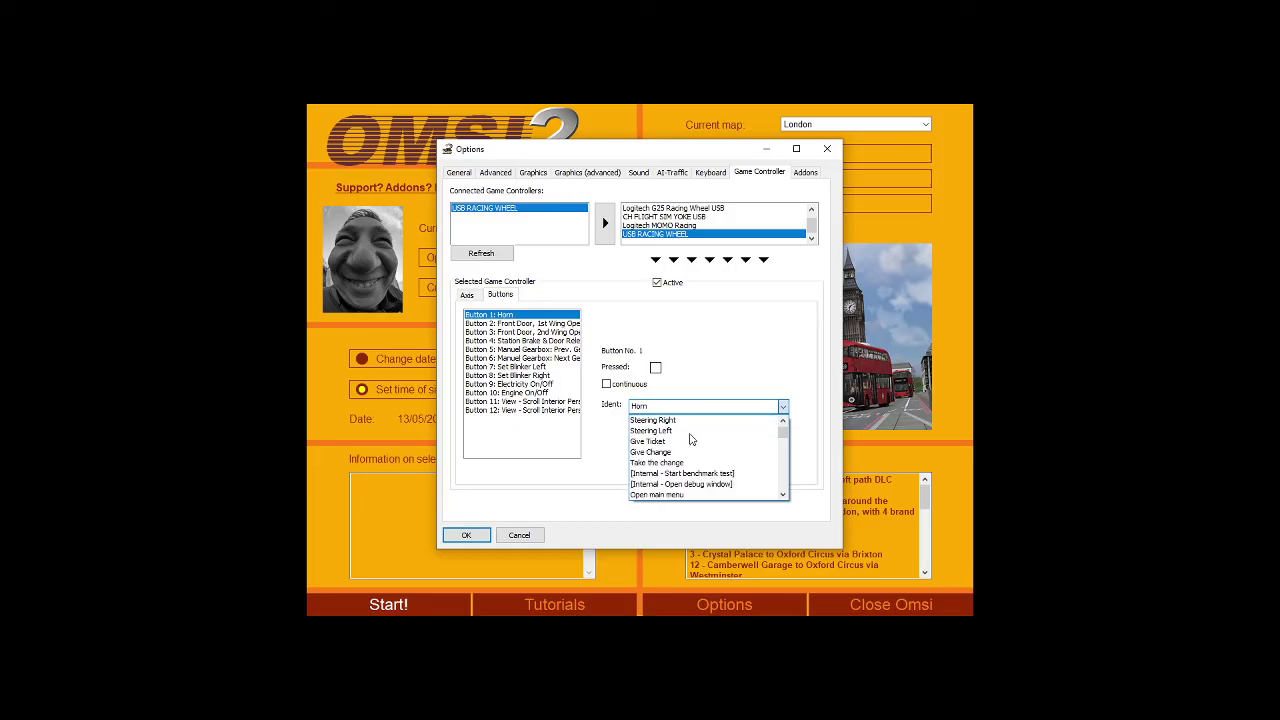
scroll(678, 442, down, 5)
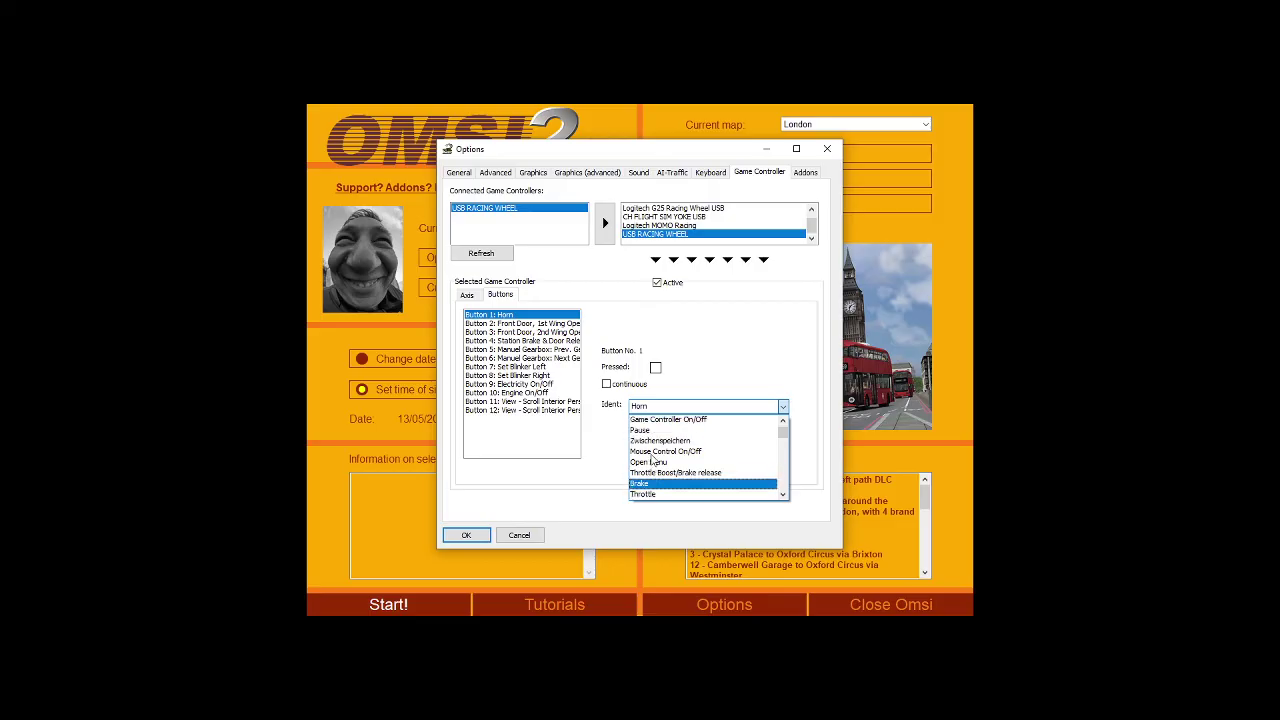
scroll(656, 457, up, 1)
scroll(656, 457, up, 10)
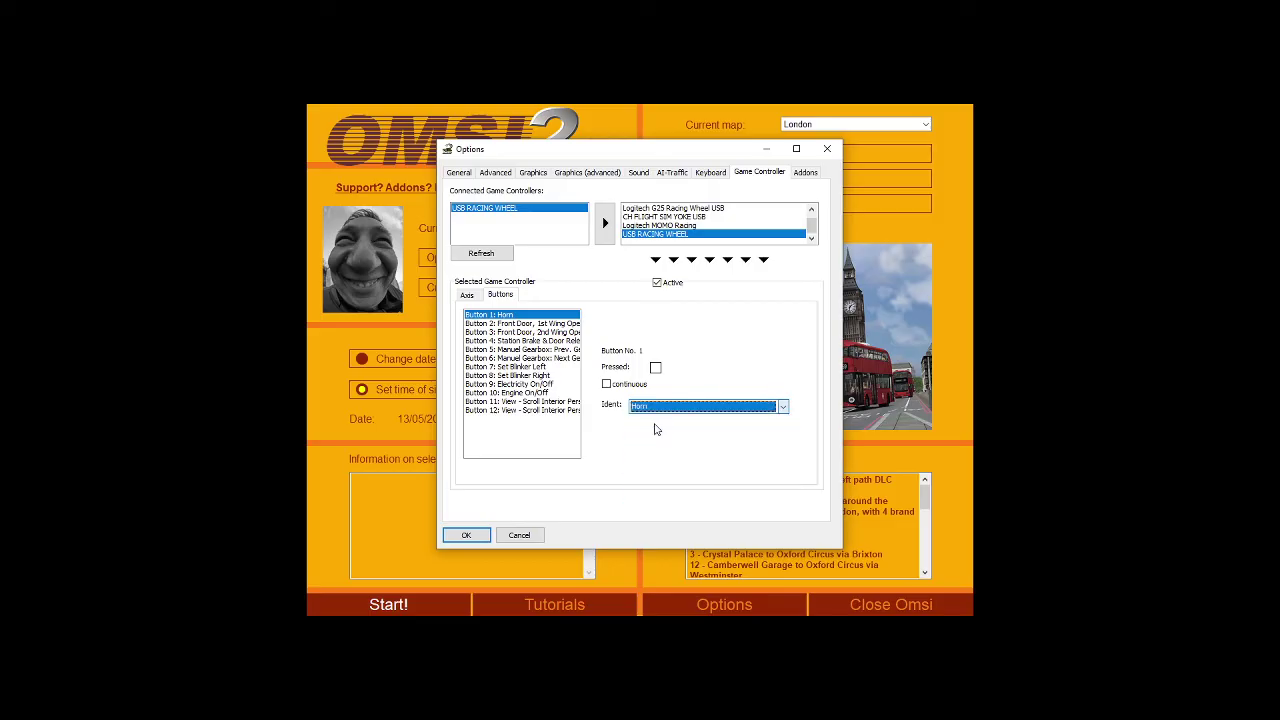
click(654, 420)
Look through the IBIS and Editor functions offered for Button 1 and return to Horn
click(634, 406)
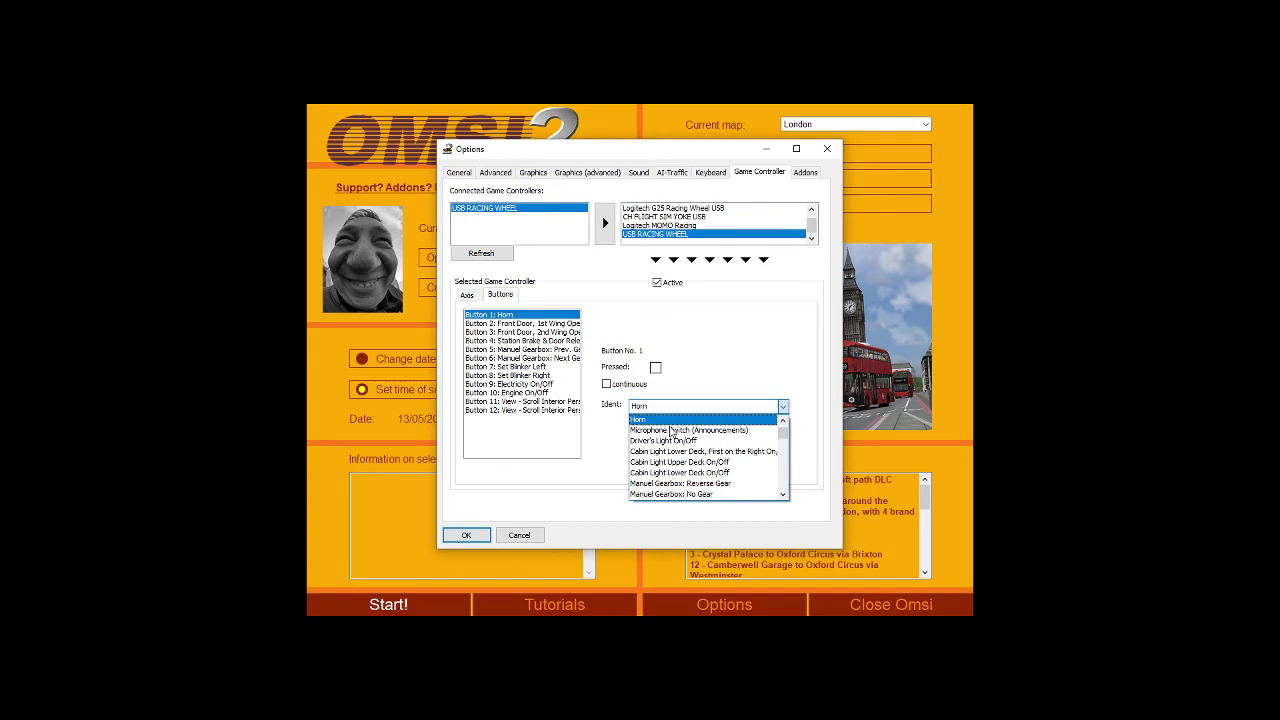
scroll(684, 449, down, 3)
scroll(684, 451, down, 5)
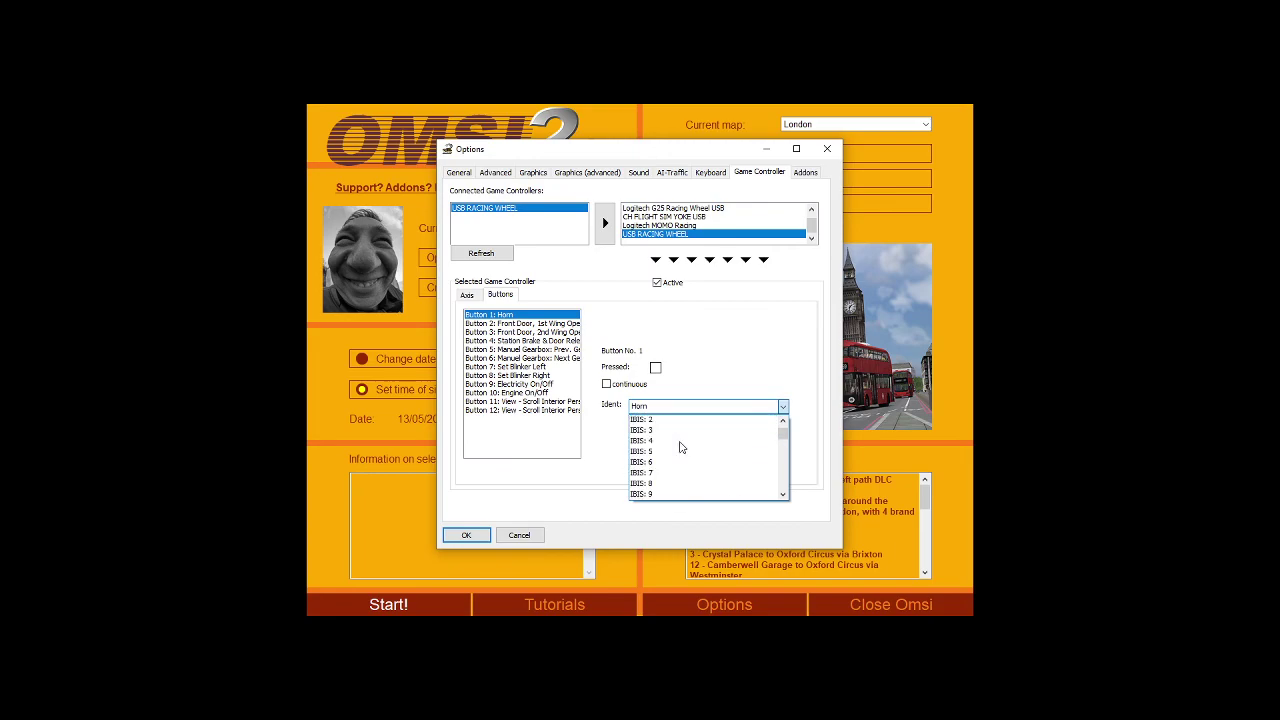
scroll(676, 437, up, 8)
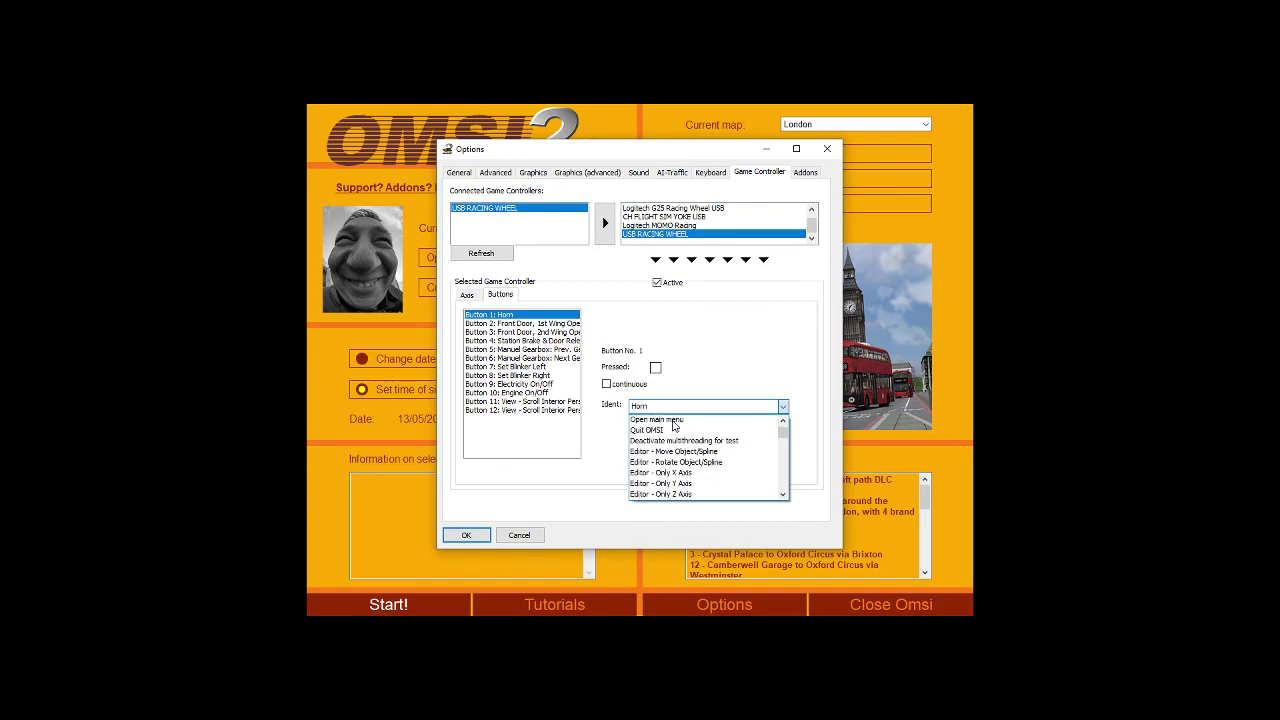
click(672, 420)
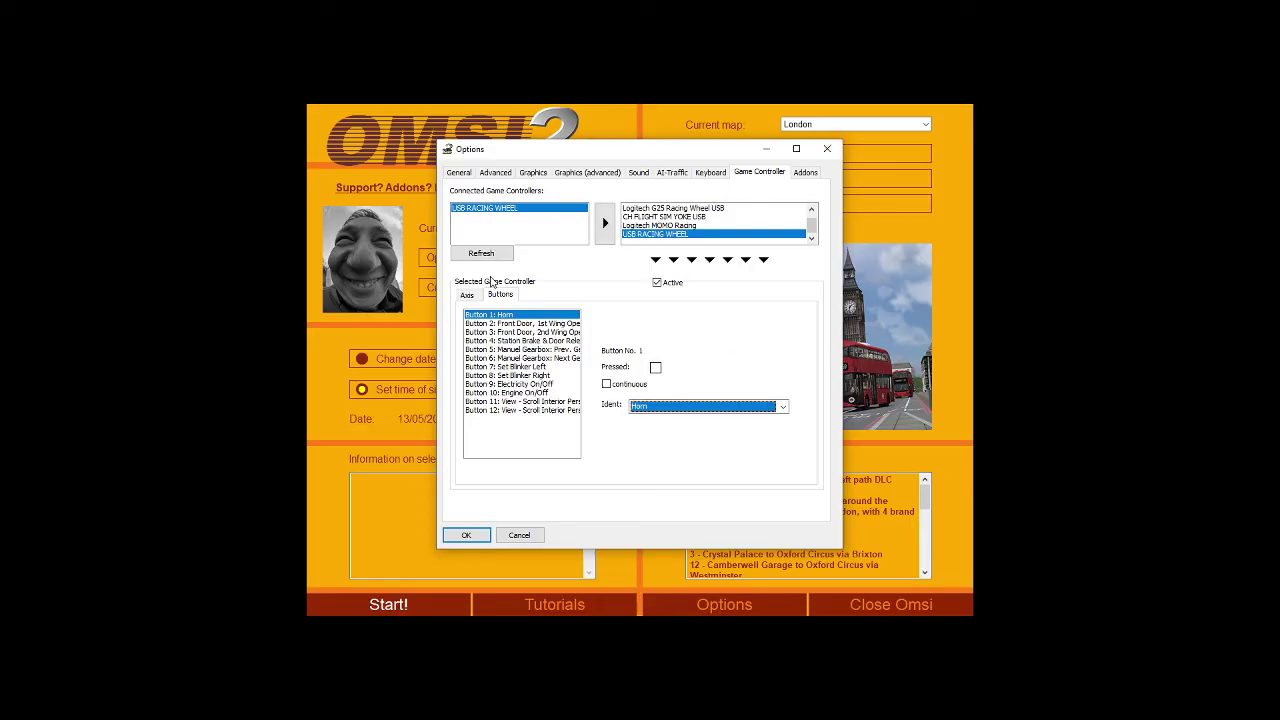
Recheck the wheel's axis and button settings and save the game controller options
click(467, 295)
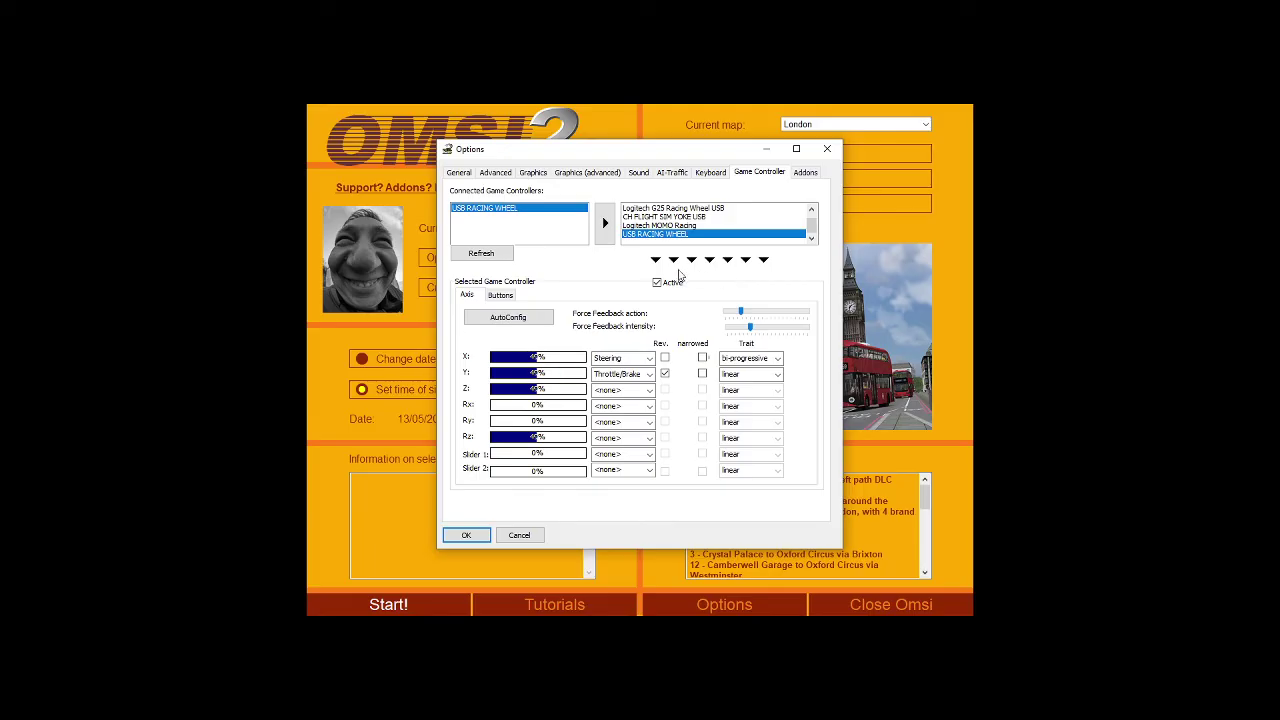
click(508, 294)
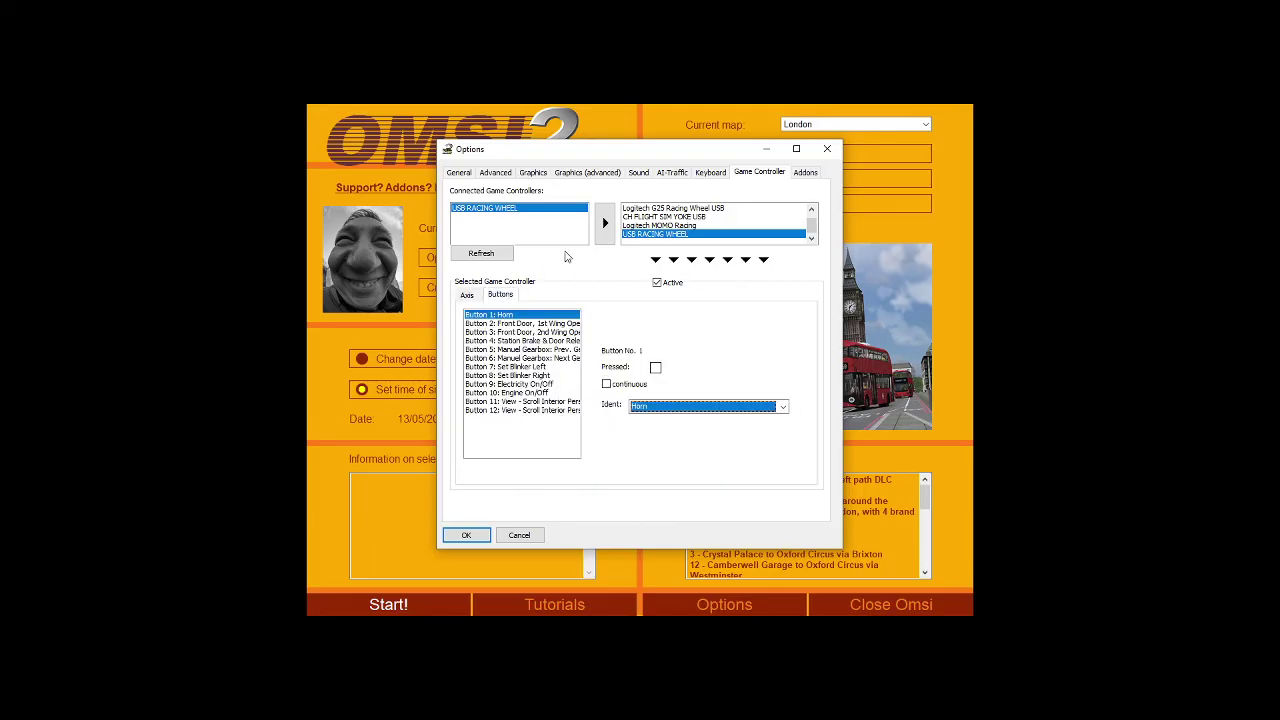
click(465, 536)
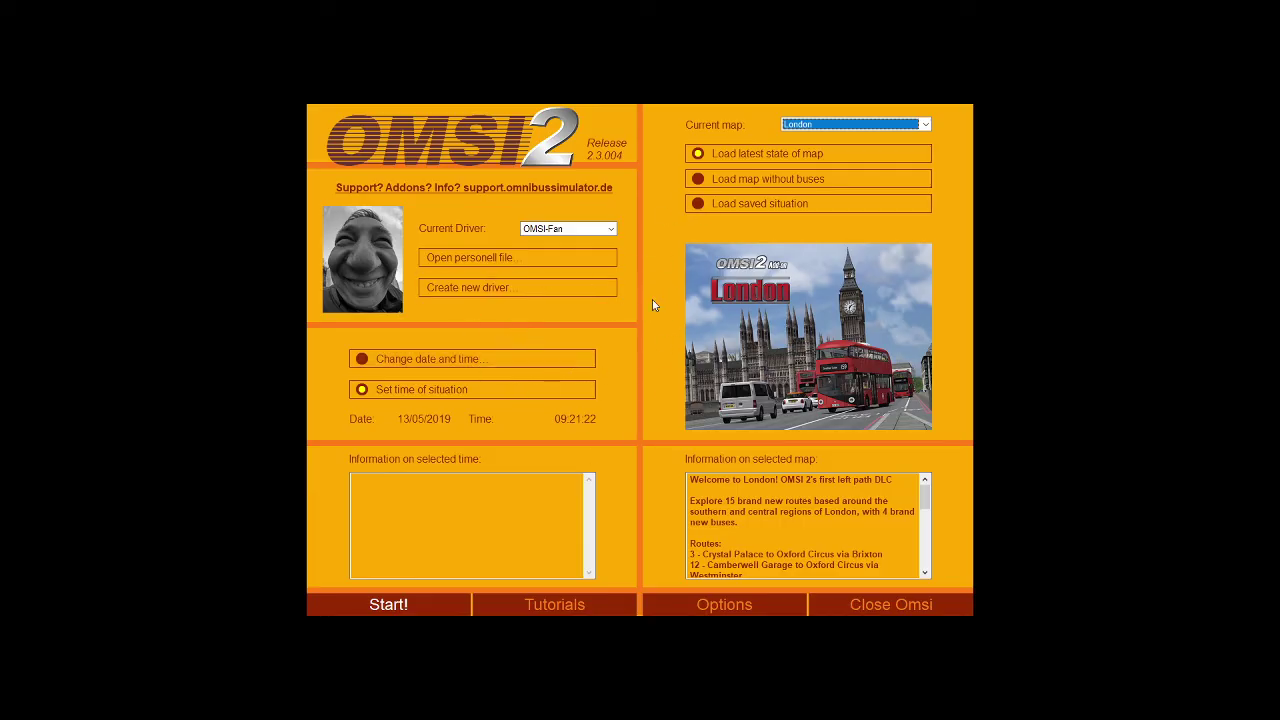
key(alt+Tab)
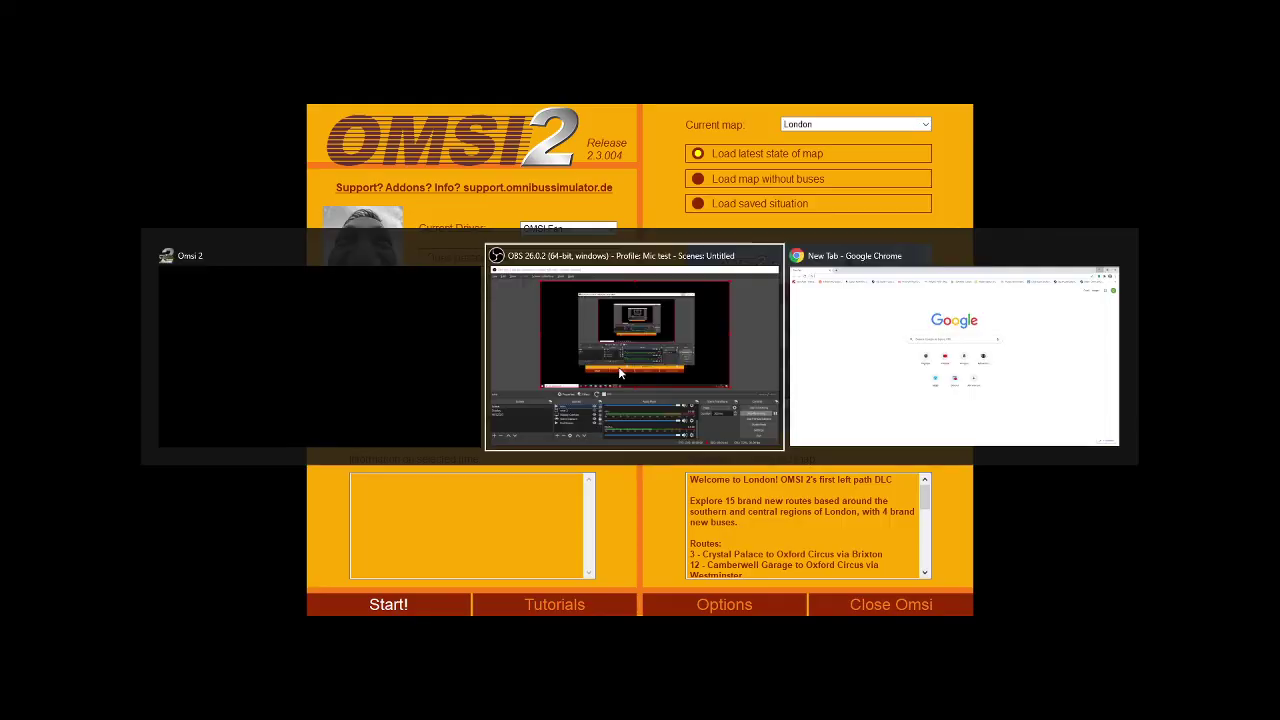